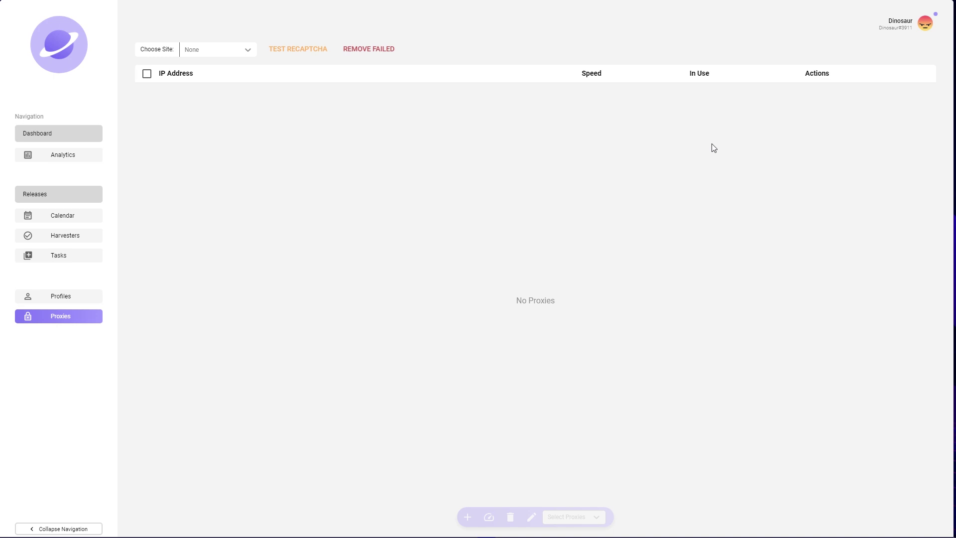
Look through the account menu and the application state import/export options, then close them
{"action": "left_click", "coordinate": [923, 28]}
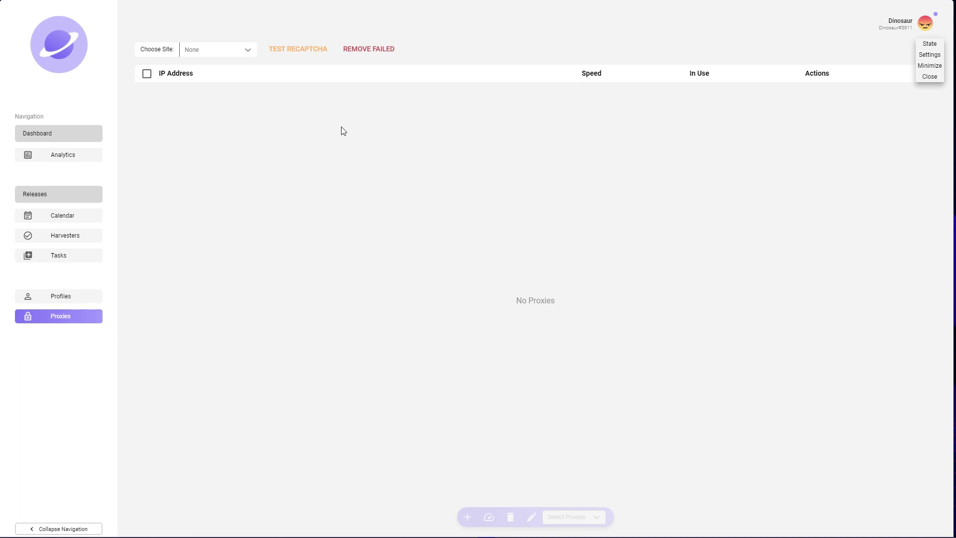
{"action": "left_click", "coordinate": [299, 149]}
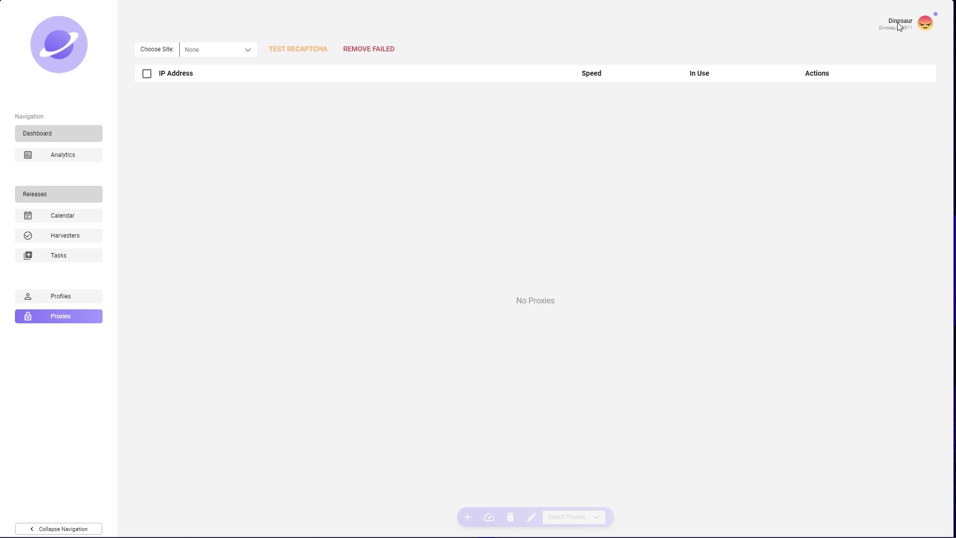
{"action": "left_click", "coordinate": [924, 31]}
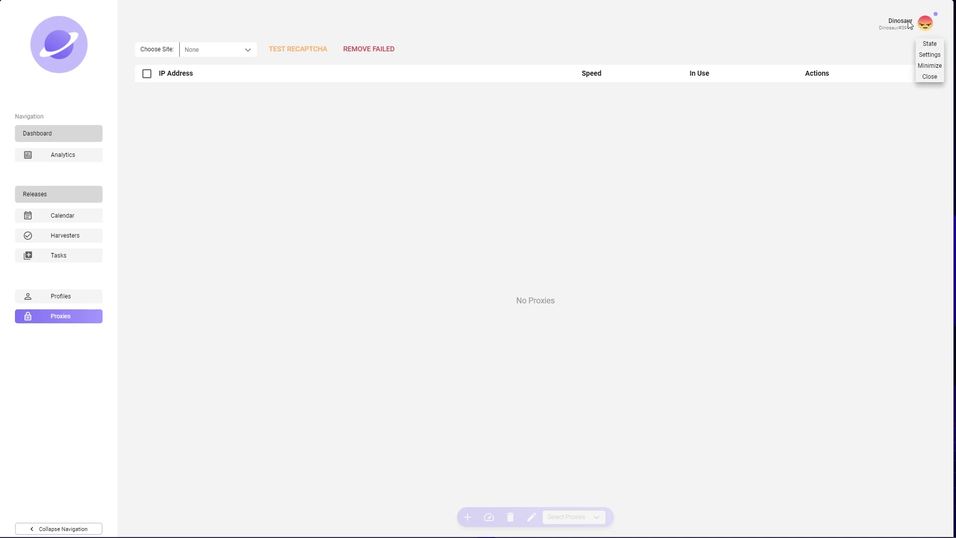
{"action": "left_click", "coordinate": [909, 25]}
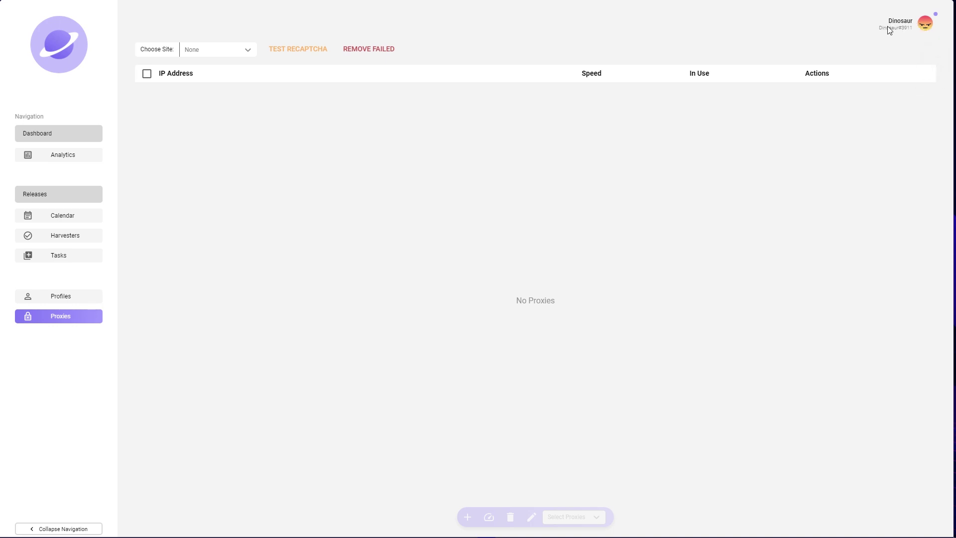
{"action": "left_click", "coordinate": [927, 31]}
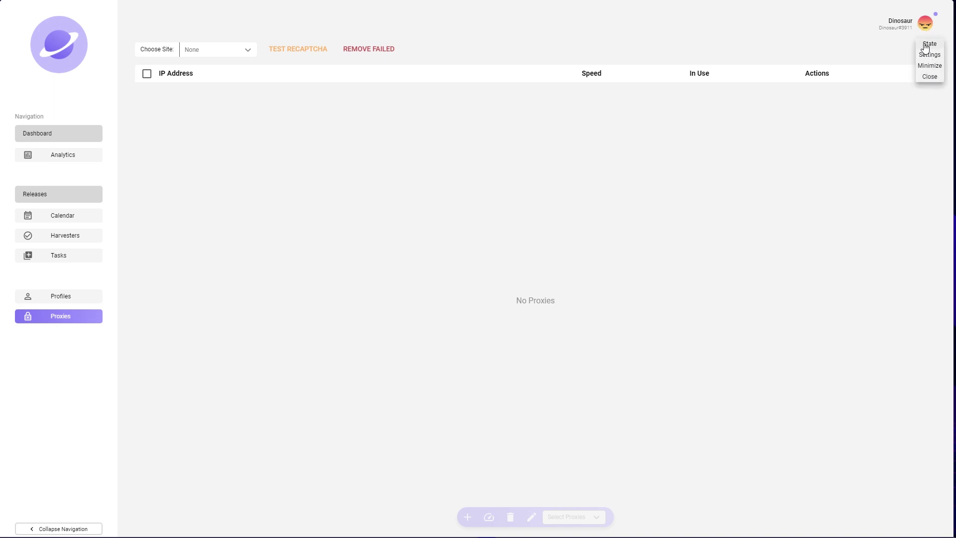
{"action": "left_click", "coordinate": [928, 45]}
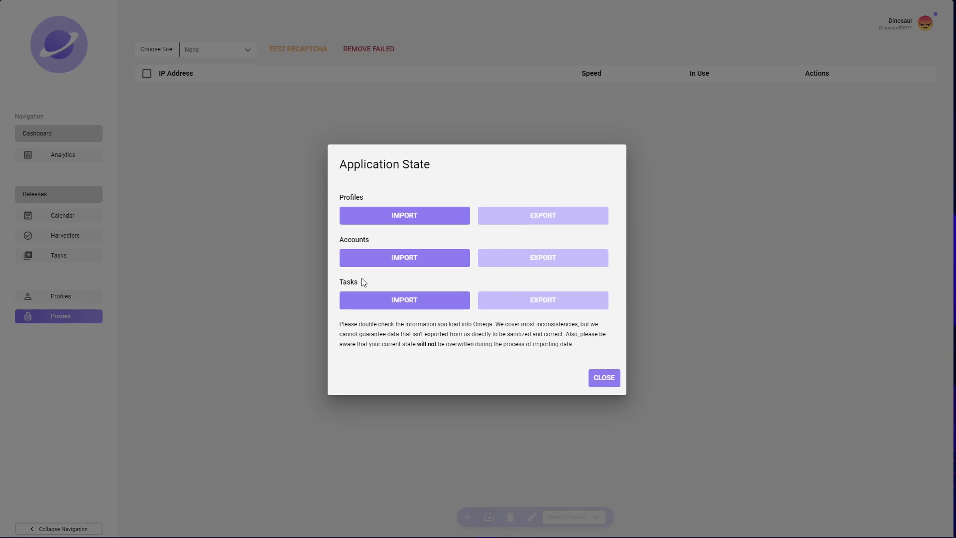
{"action": "left_click", "coordinate": [603, 379]}
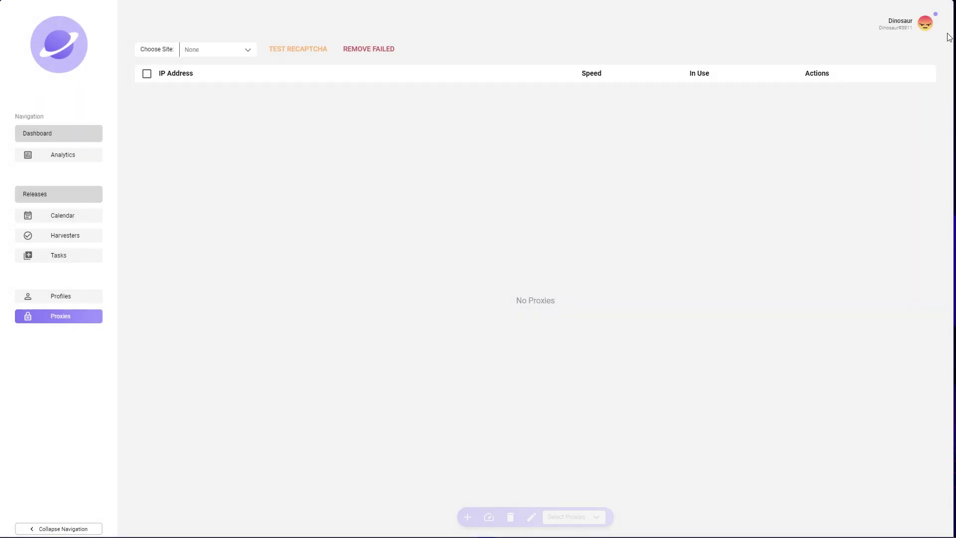
Open Settings and switch Reduced Rendering on, then back off
{"action": "left_click", "coordinate": [923, 25]}
{"action": "left_click", "coordinate": [929, 55]}
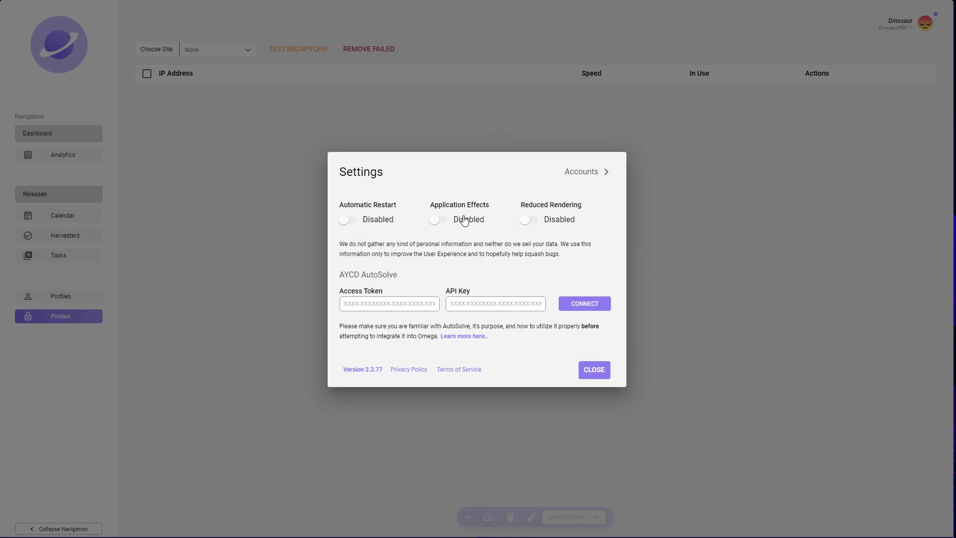
{"action": "left_click", "coordinate": [526, 223]}
{"action": "left_click", "coordinate": [536, 225]}
On the Accounts page, create an account named 'Testing Acc' with a username and password
{"action": "left_click", "coordinate": [587, 172]}
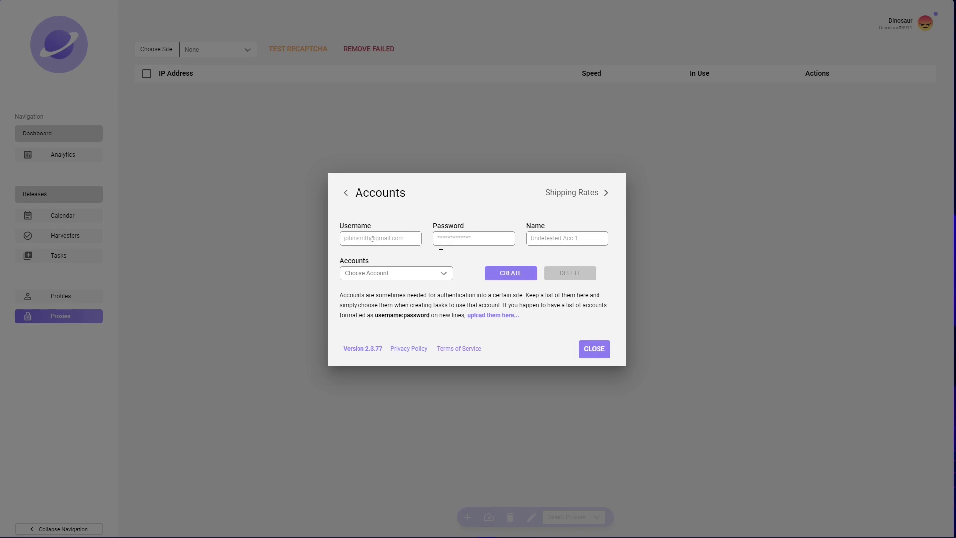
{"action": "left_click", "coordinate": [422, 276]}
{"action": "left_click", "coordinate": [422, 275]}
{"action": "key", "text": "Tab"}
{"action": "left_click", "coordinate": [599, 244]}
{"action": "type", "text": "Testing Acc"}
{"action": "left_click", "coordinate": [496, 273]}
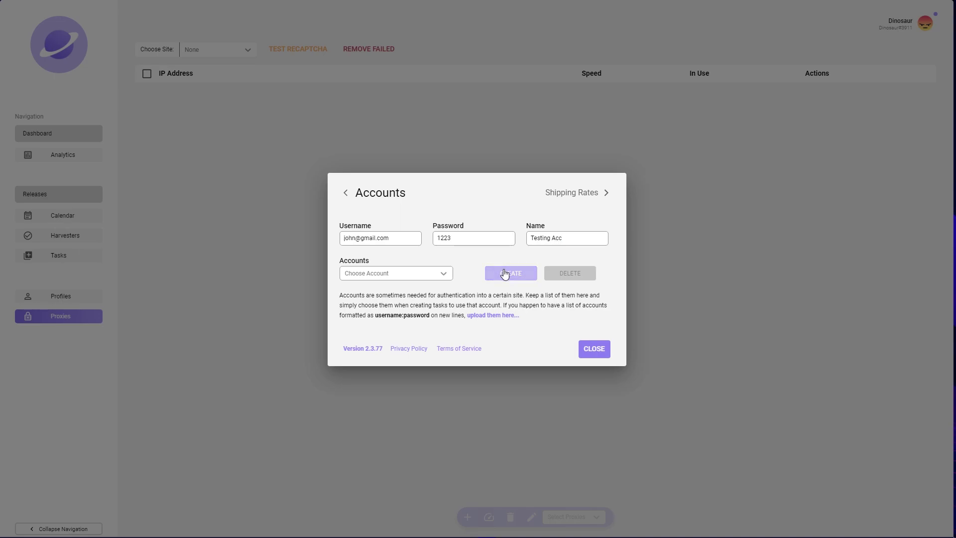
Select Testing Acc from the saved accounts, delete it, and move on to Shipping Rates
{"action": "left_click", "coordinate": [359, 275]}
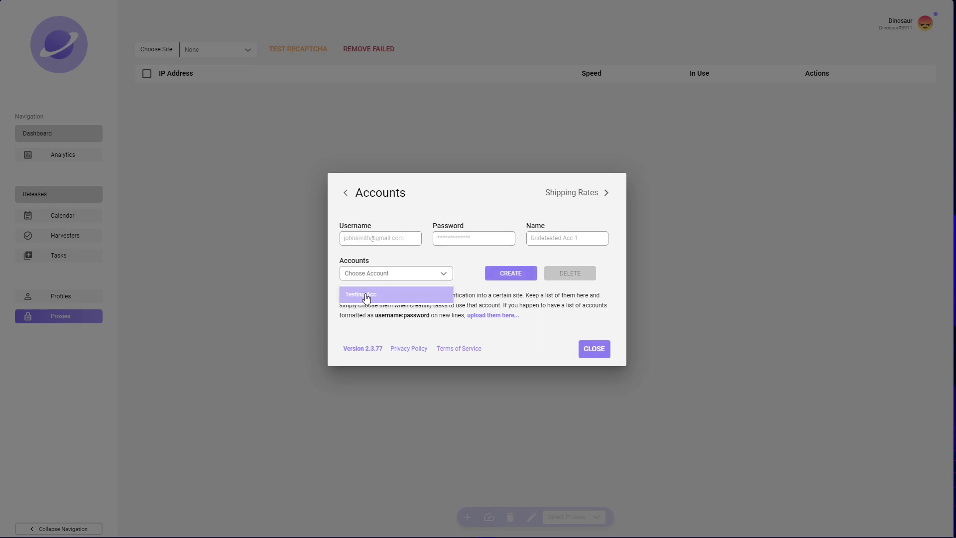
{"action": "left_click", "coordinate": [364, 294]}
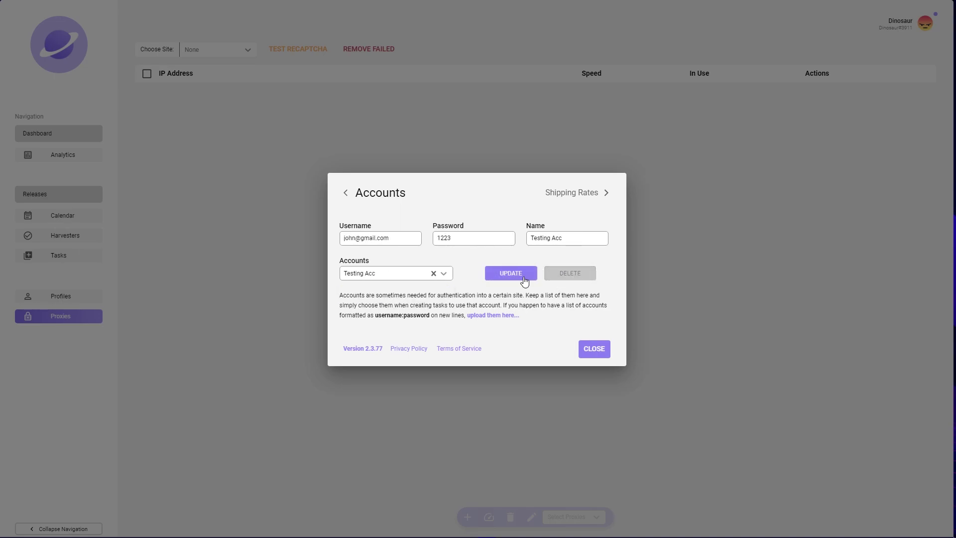
{"action": "left_click", "coordinate": [578, 277]}
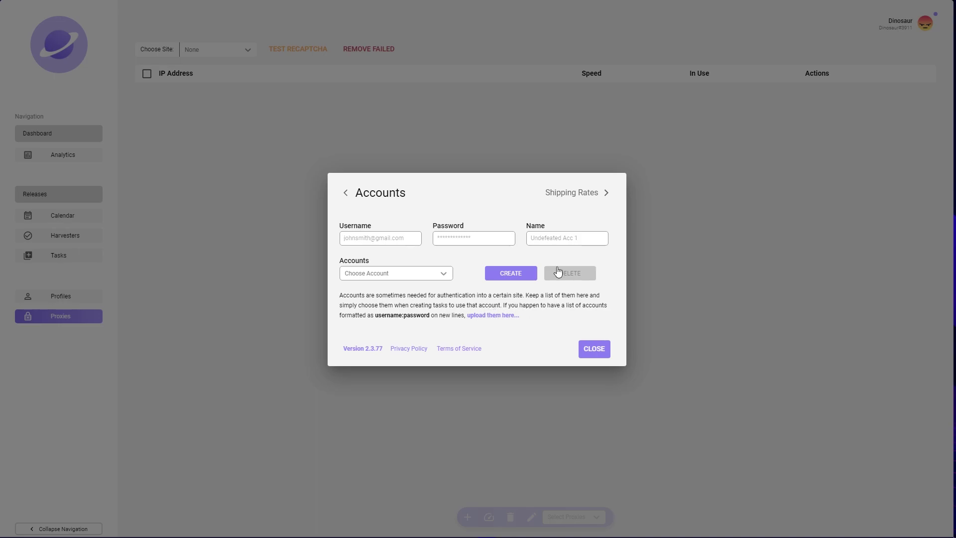
{"action": "left_click", "coordinate": [578, 194]}
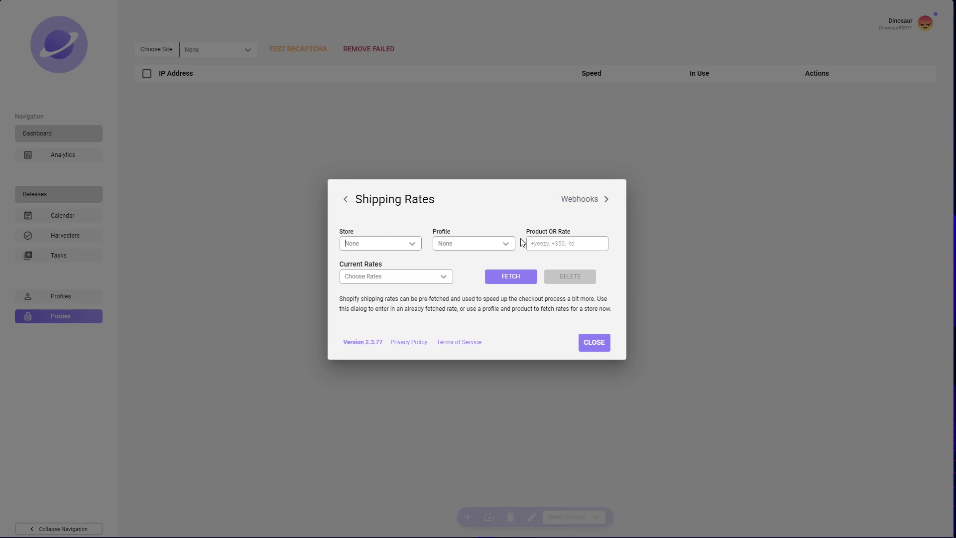
Check the empty shipping rates and saved webhooks lists, then advance to the Defaults page
{"action": "left_click", "coordinate": [375, 285]}
{"action": "left_click", "coordinate": [589, 200]}
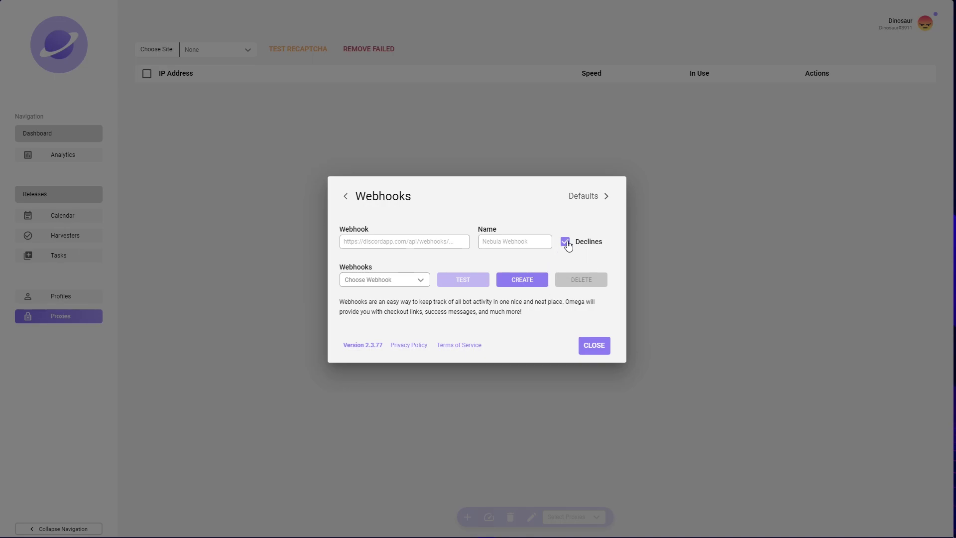
{"action": "left_click", "coordinate": [368, 282]}
{"action": "left_click", "coordinate": [379, 281]}
{"action": "left_click", "coordinate": [590, 197]}
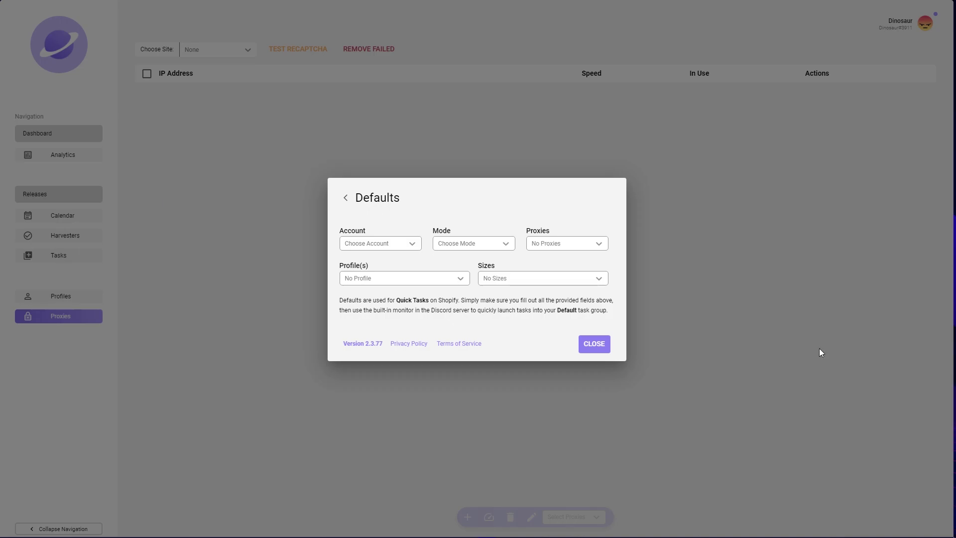
Close the Defaults settings dialog and reopen the account menu
{"action": "left_click", "coordinate": [688, 83]}
{"action": "left_click", "coordinate": [925, 24]}
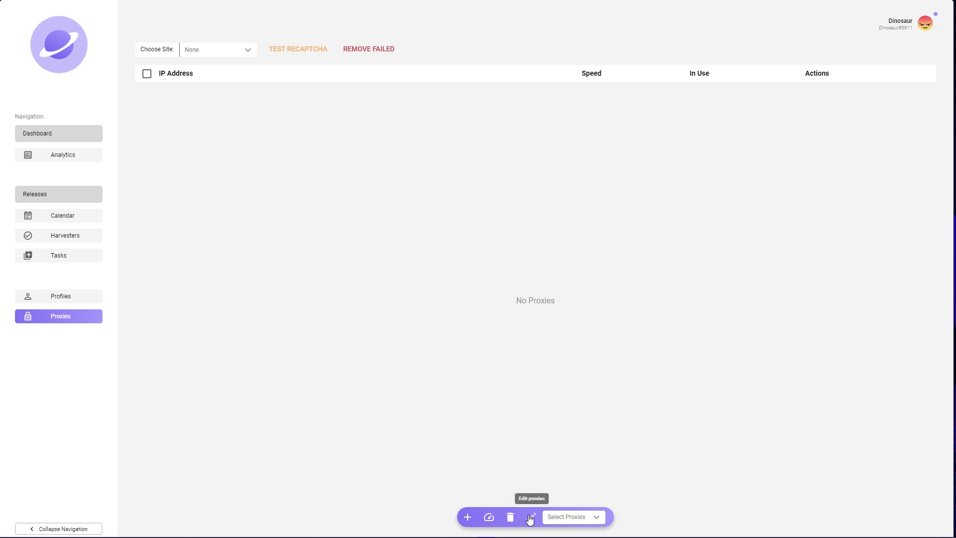
Add a 'Video Test' proxy group from the three pasted proxies and load it into the table
{"action": "left_click", "coordinate": [551, 516]}
{"action": "left_click", "coordinate": [470, 518]}
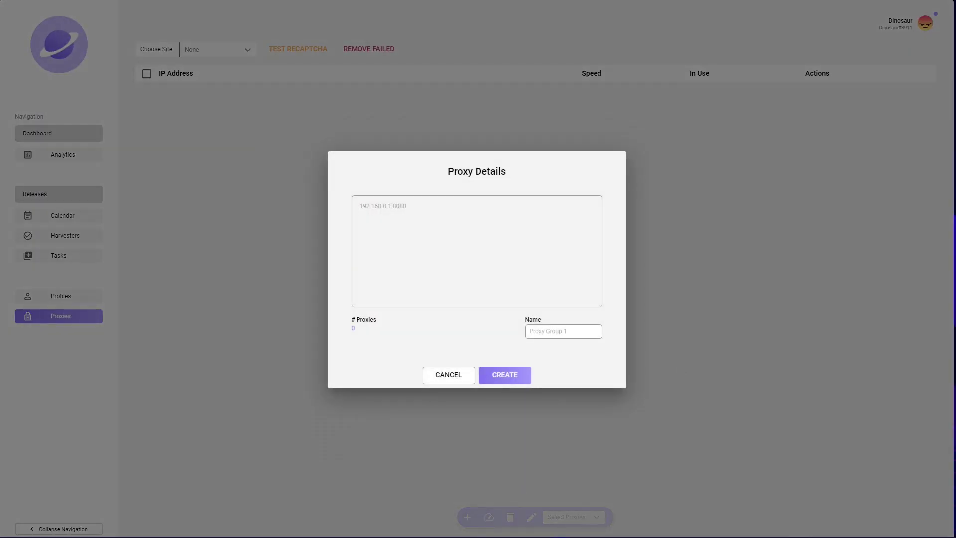
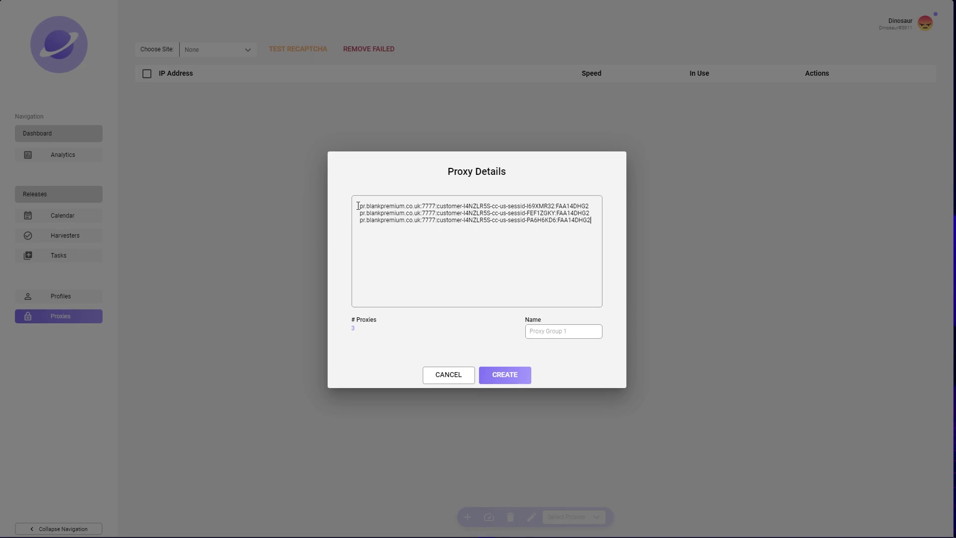
{"action": "key", "text": "Return"}
{"action": "left_click", "coordinate": [568, 516]}
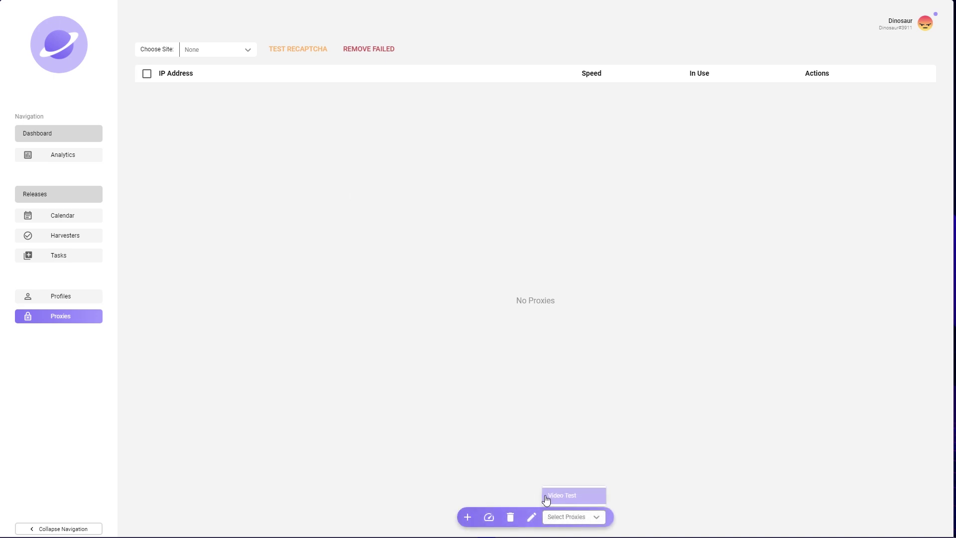
{"action": "left_click", "coordinate": [556, 496]}
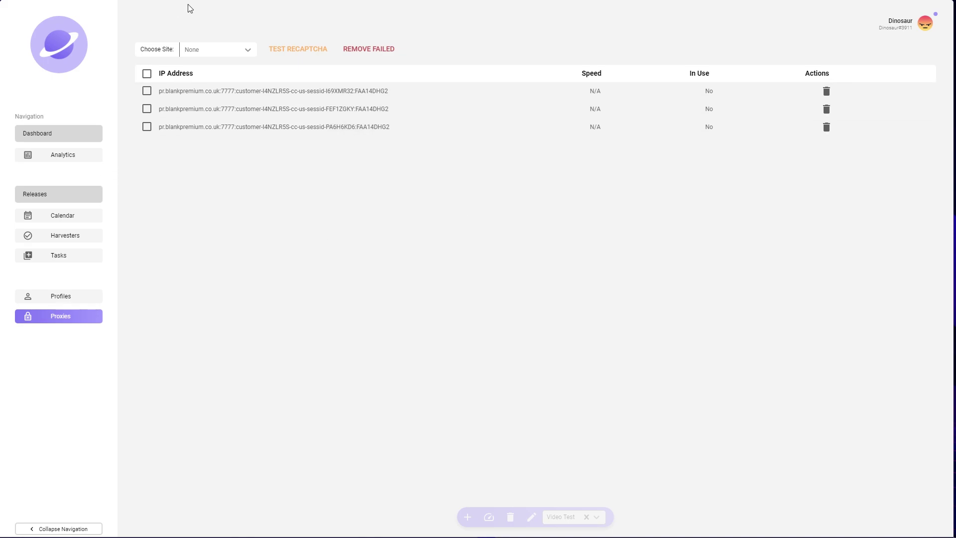
Pick CDG UK, select all three proxies, speed-test them, and remove the failed ones
{"action": "left_click", "coordinate": [213, 52]}
{"action": "scroll", "coordinate": [218, 104], "scroll_direction": "down", "scroll_amount": 1}
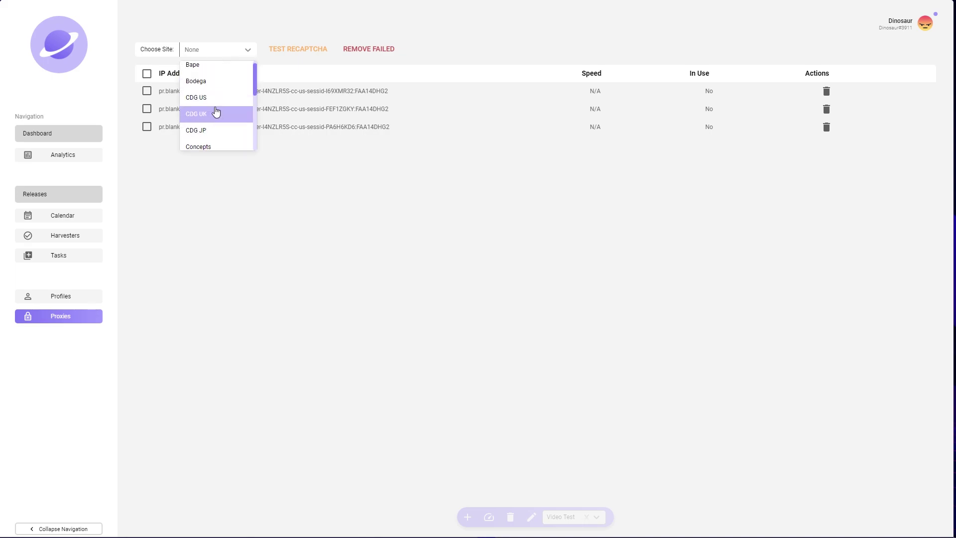
{"action": "left_click", "coordinate": [218, 111]}
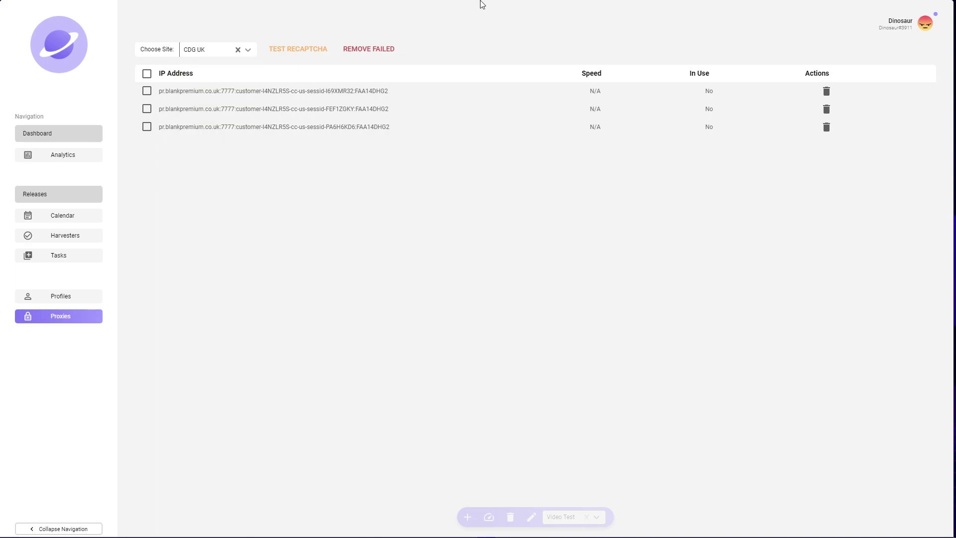
{"action": "left_click", "coordinate": [147, 91]}
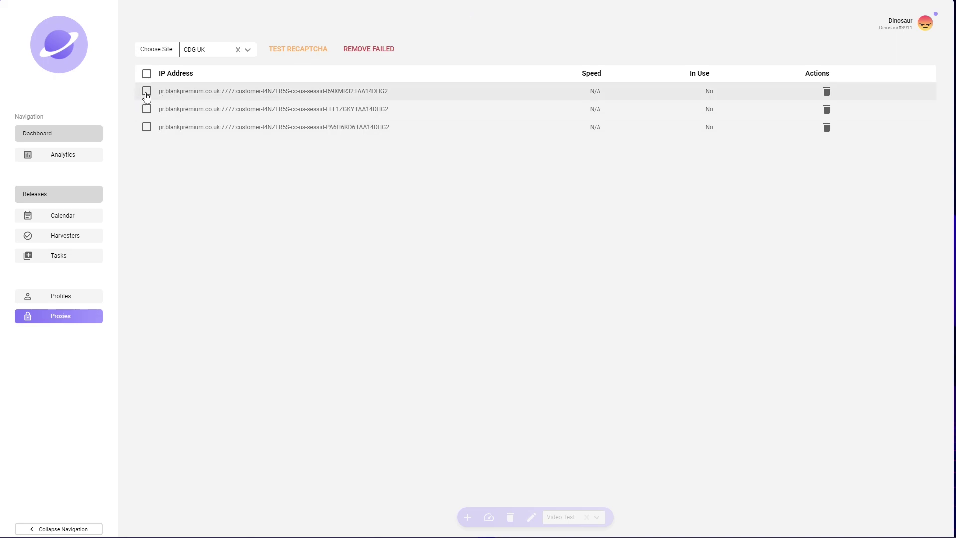
{"action": "left_click", "coordinate": [146, 74]}
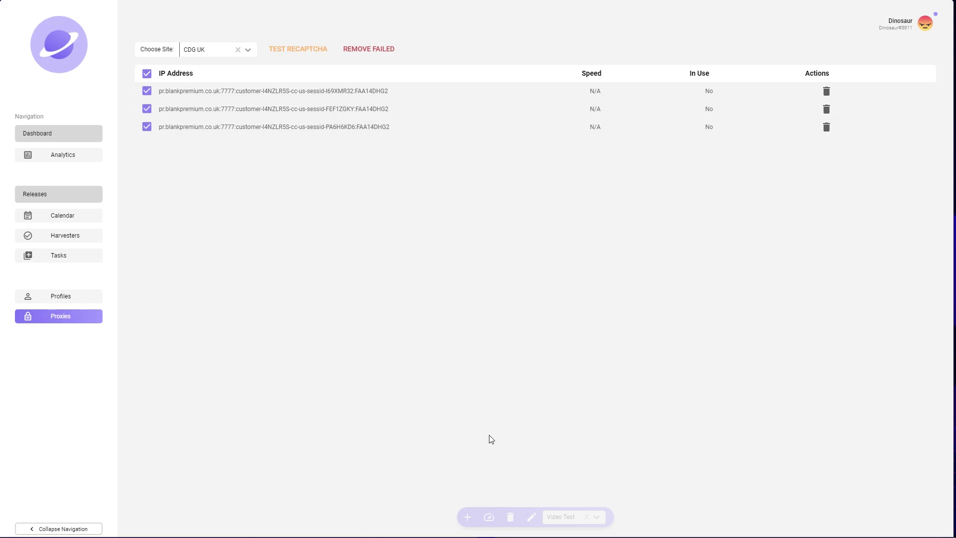
{"action": "left_click", "coordinate": [488, 517]}
{"action": "left_click", "coordinate": [379, 50]}
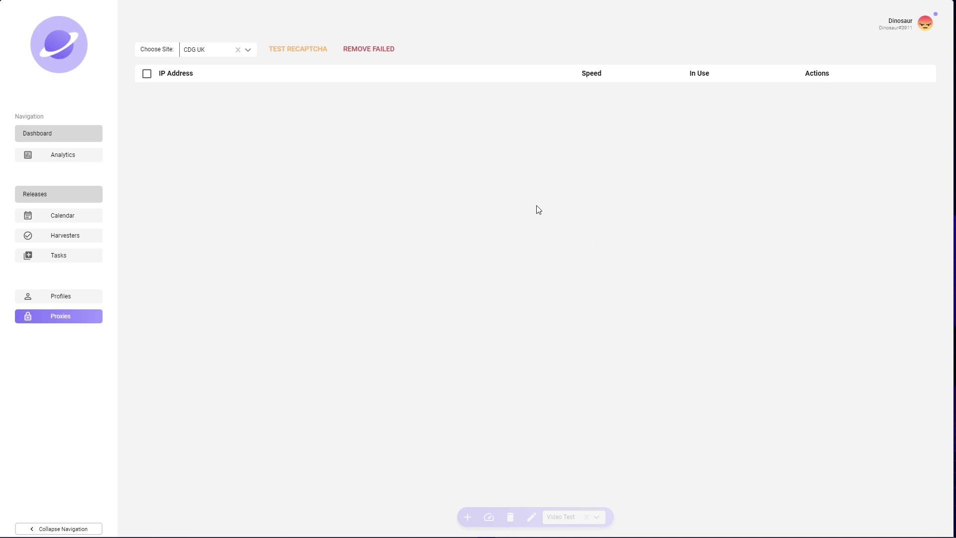
Start a new profile, fill in the shipping details, and set billing the same as shipping
{"action": "left_click", "coordinate": [53, 297]}
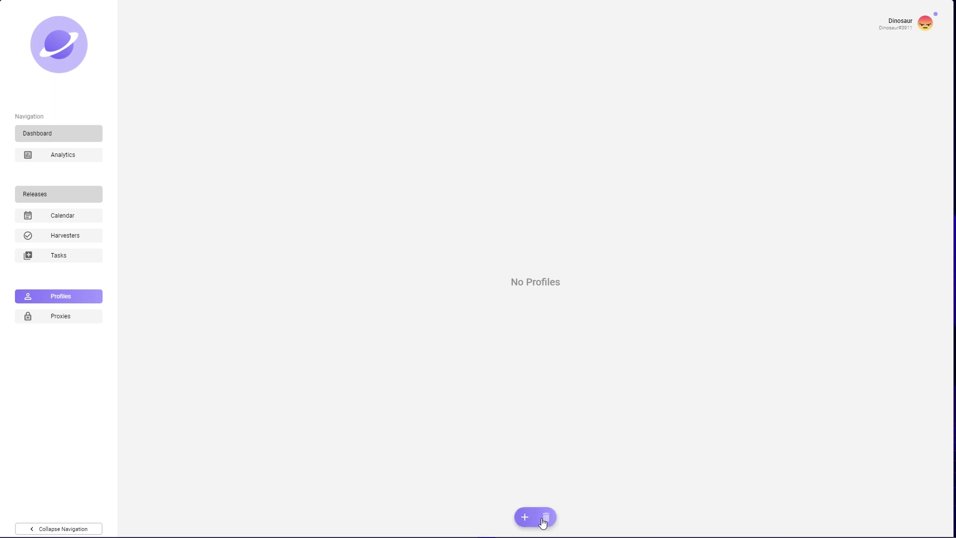
{"action": "left_click", "coordinate": [523, 518]}
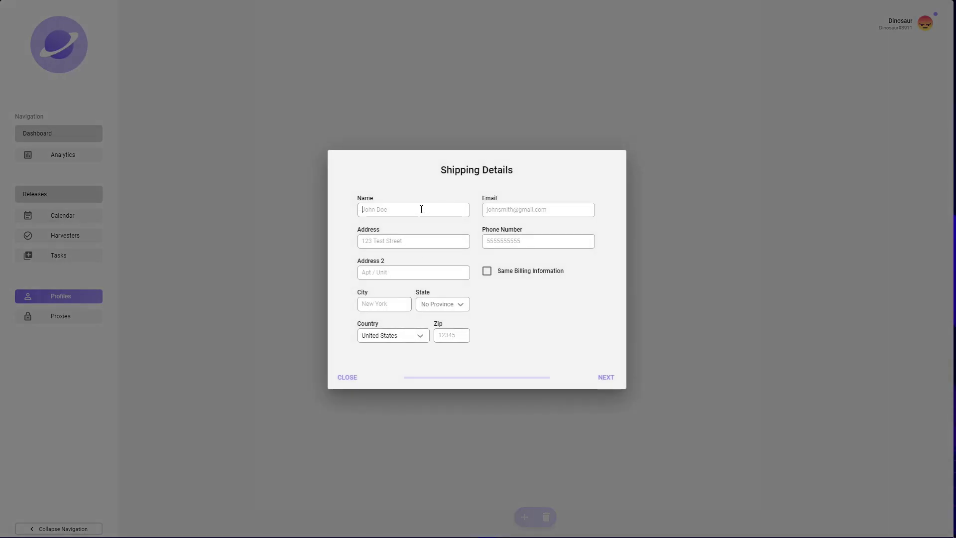
{"action": "type", "text": "John Doe"}
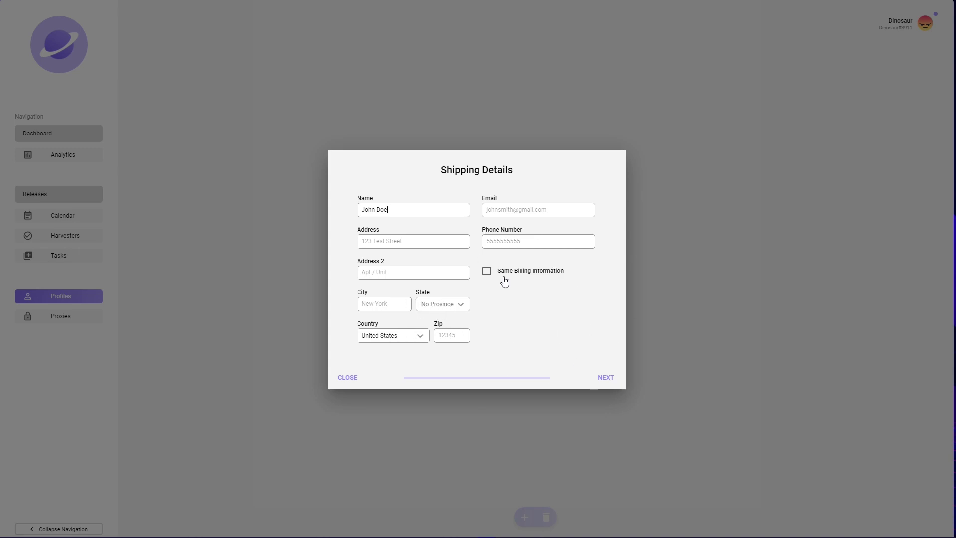
{"action": "left_click", "coordinate": [505, 277]}
{"action": "left_click", "coordinate": [606, 378]}
{"action": "left_click", "coordinate": [406, 396]}
{"action": "left_click", "coordinate": [486, 271]}
{"action": "left_click", "coordinate": [605, 378]}
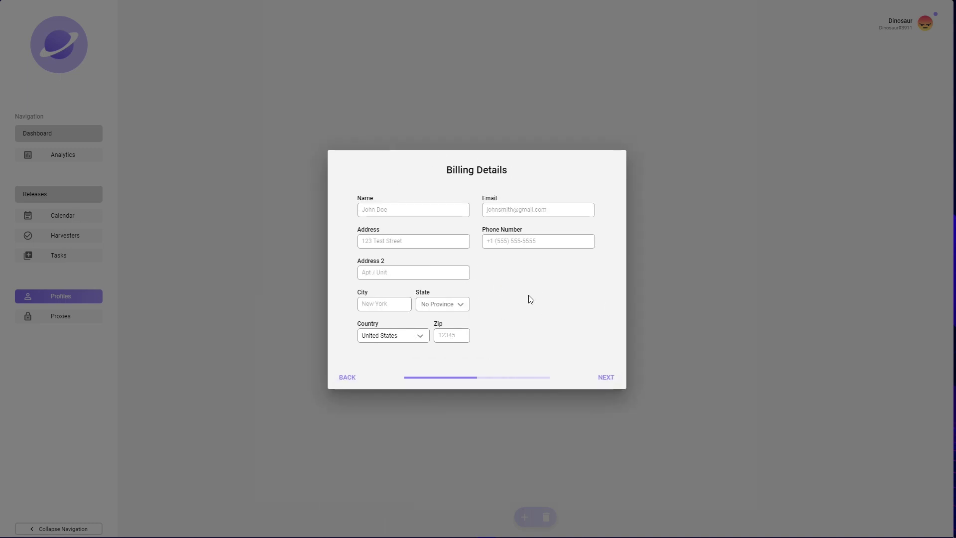
{"action": "left_click", "coordinate": [347, 377]}
{"action": "left_click", "coordinate": [486, 271]}
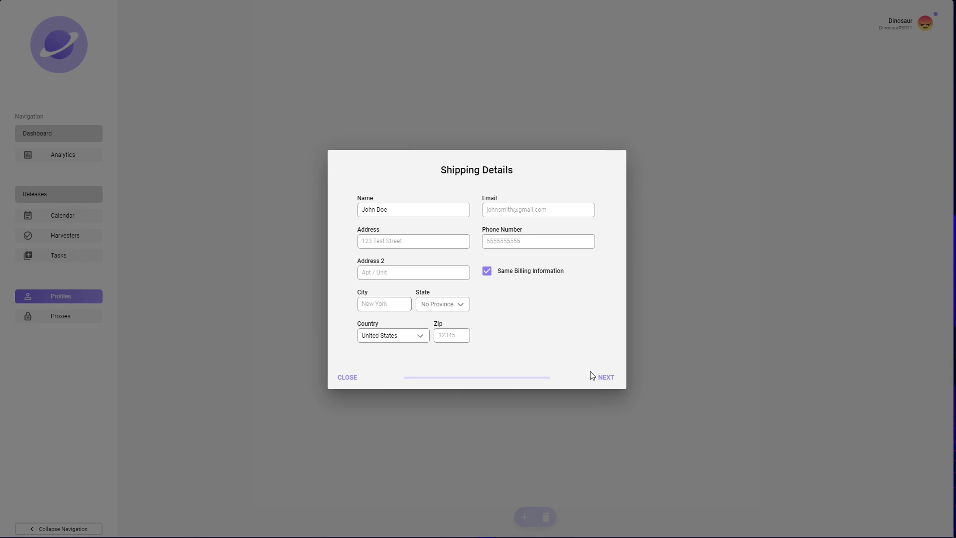
{"action": "left_click", "coordinate": [605, 377]}
{"action": "key", "text": "Return"}
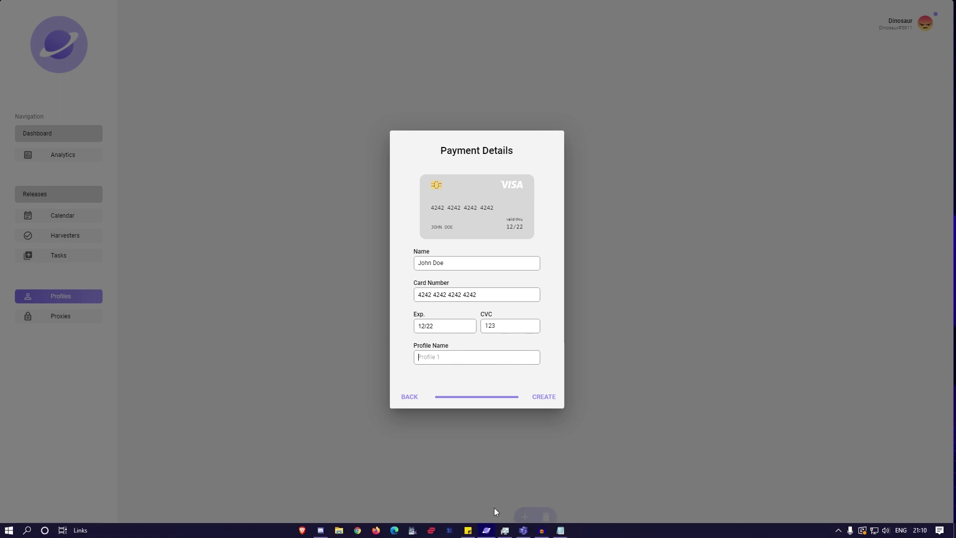
Enter the profile name Video Test and create the profile
{"action": "type", "text": "Video Testy"}
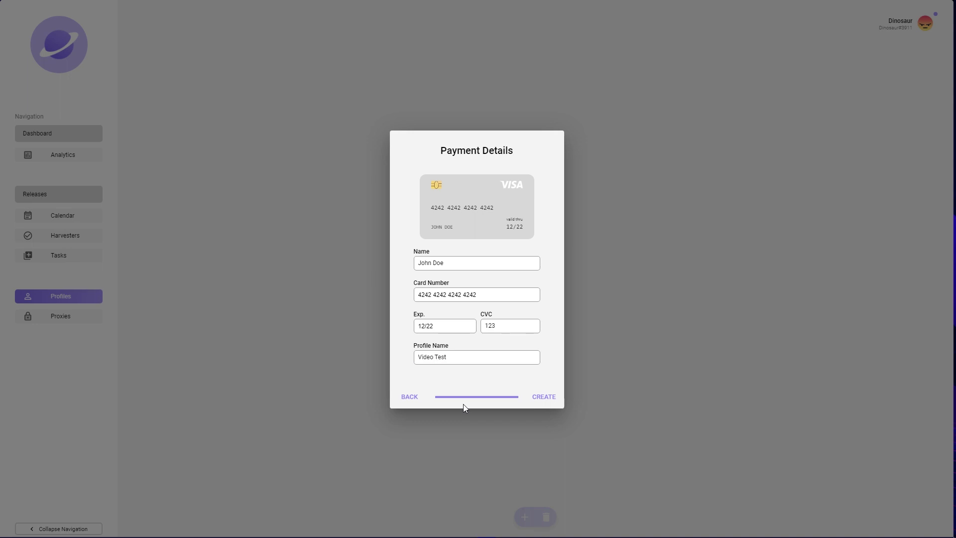
{"action": "left_click", "coordinate": [544, 396]}
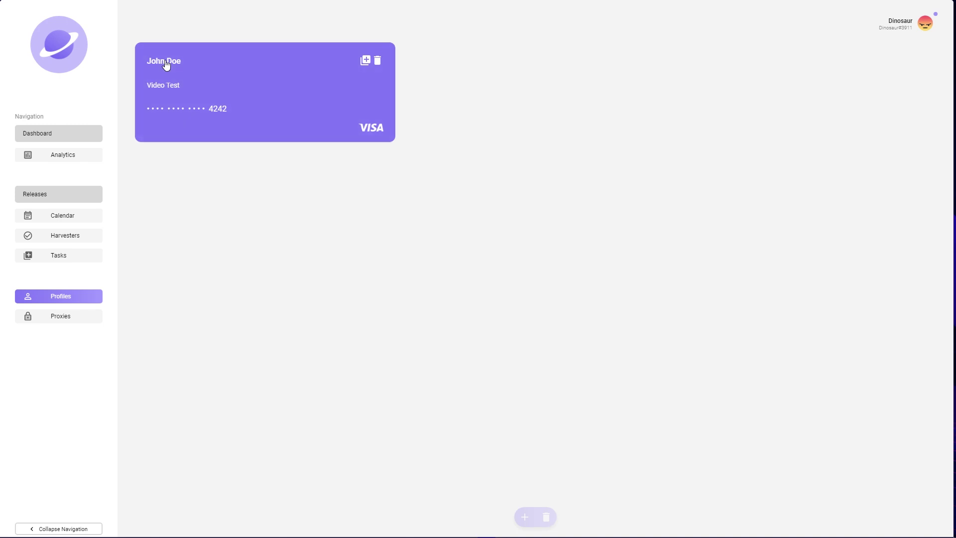
Duplicate the Video Test profile, then delete the Video Test Copy
{"action": "left_click", "coordinate": [365, 61]}
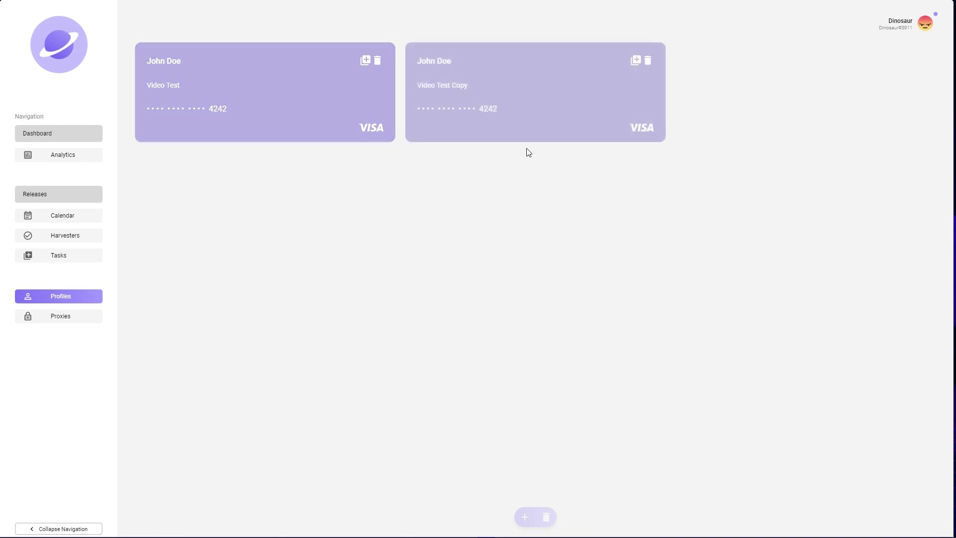
{"action": "left_click", "coordinate": [647, 60]}
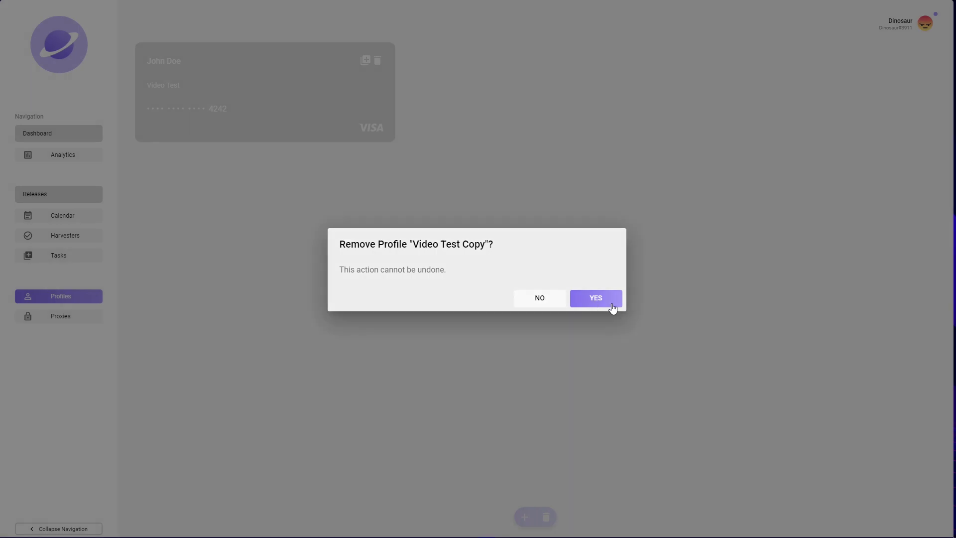
{"action": "left_click", "coordinate": [596, 297]}
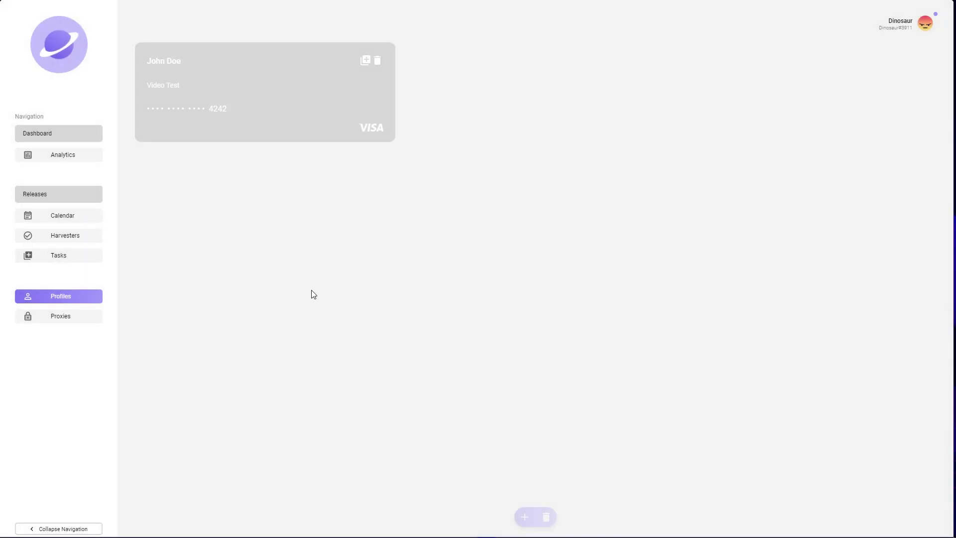
Open the Video Test profile editor, leave it unchanged, and go to Tasks
{"action": "left_click", "coordinate": [274, 113]}
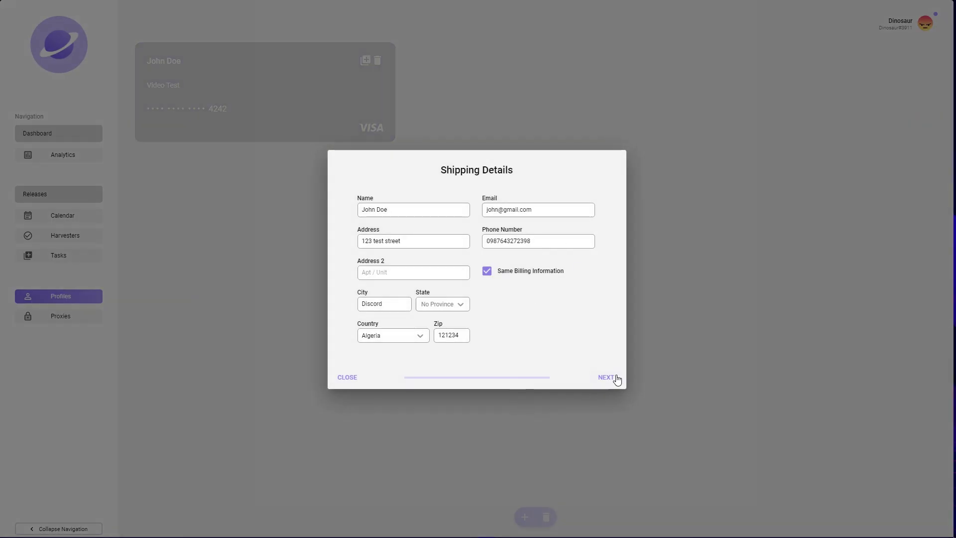
{"action": "left_click", "coordinate": [606, 377]}
{"action": "left_click", "coordinate": [409, 397]}
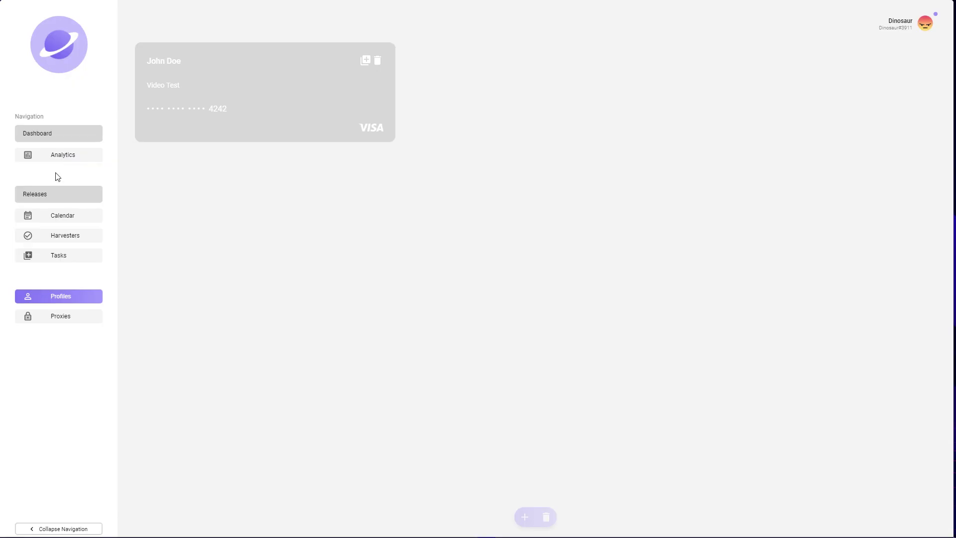
{"action": "left_click", "coordinate": [59, 256]}
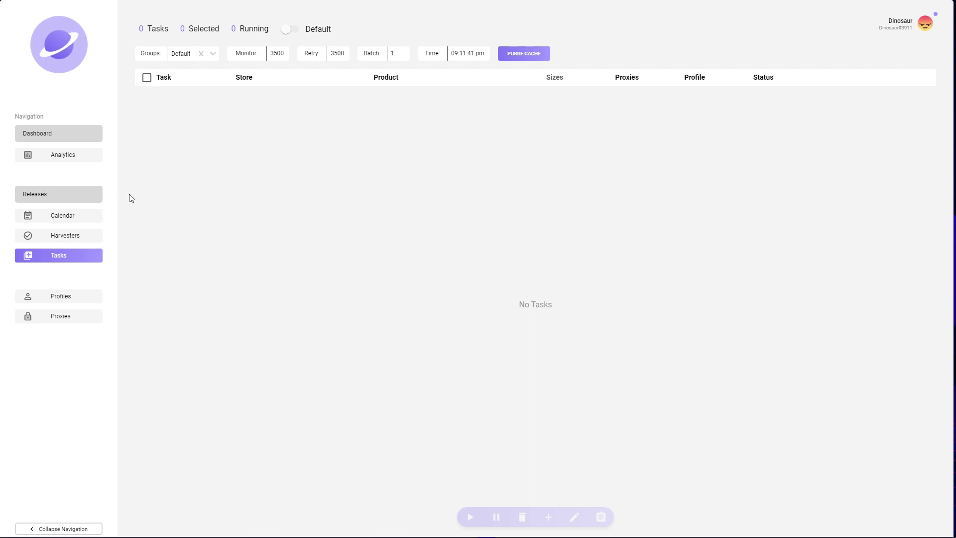
{"action": "left_click", "coordinate": [72, 234]}
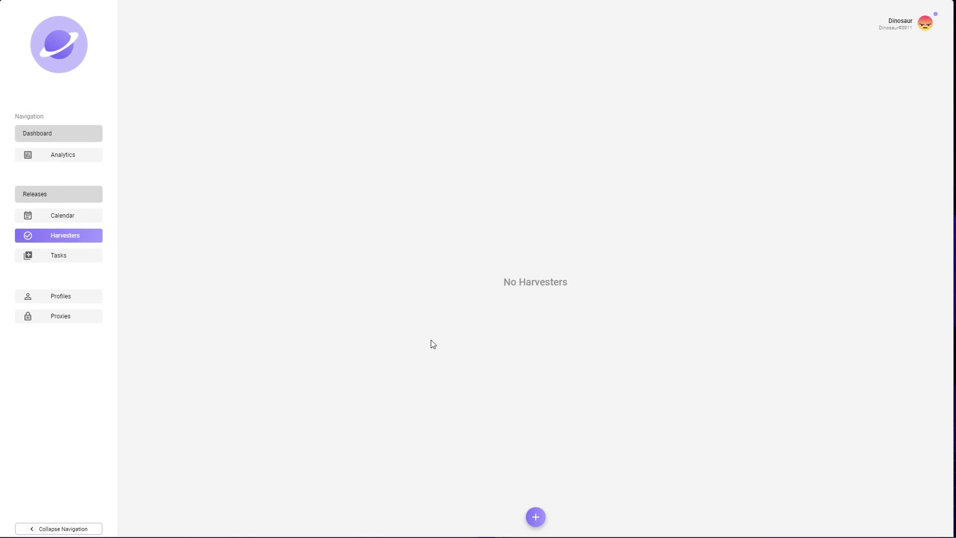
{"action": "left_click", "coordinate": [535, 517]}
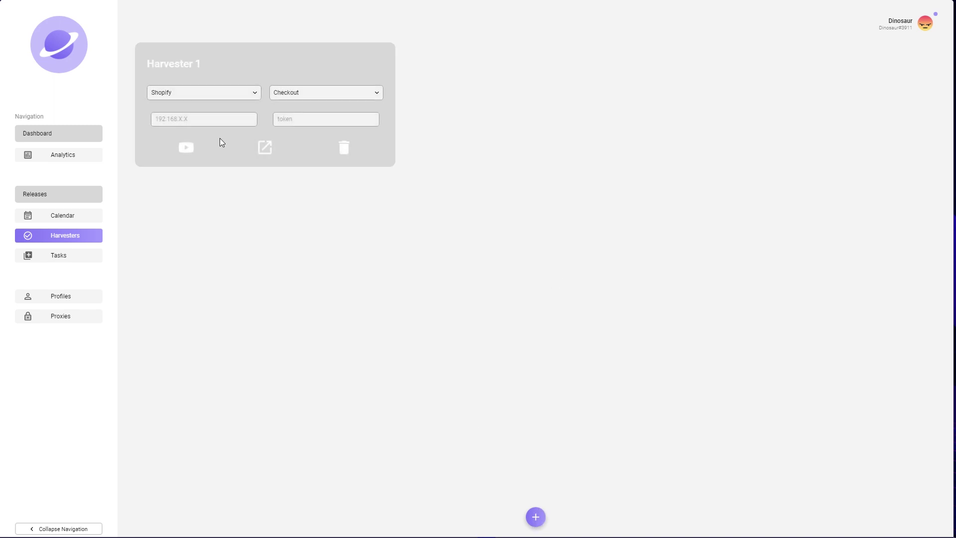
{"action": "left_click", "coordinate": [193, 94]}
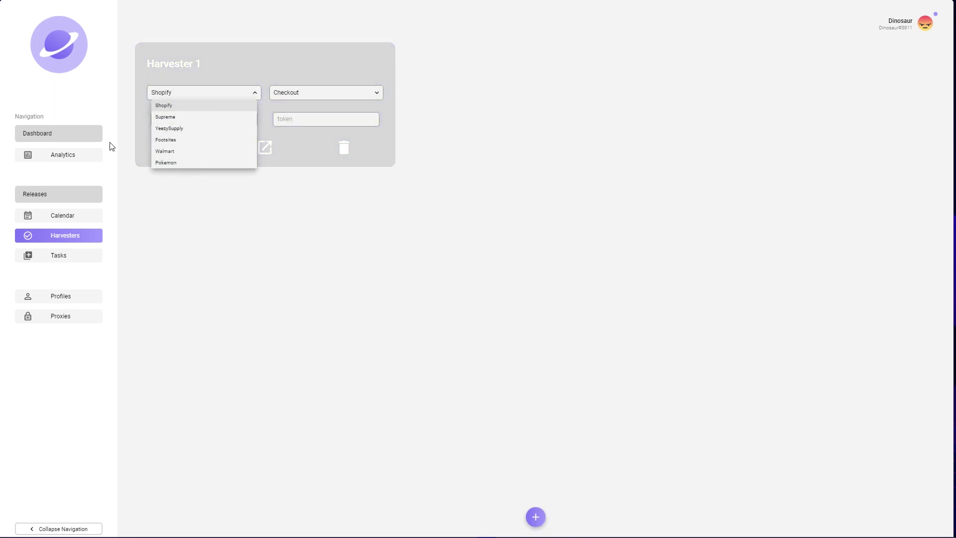
{"action": "left_click", "coordinate": [155, 118]}
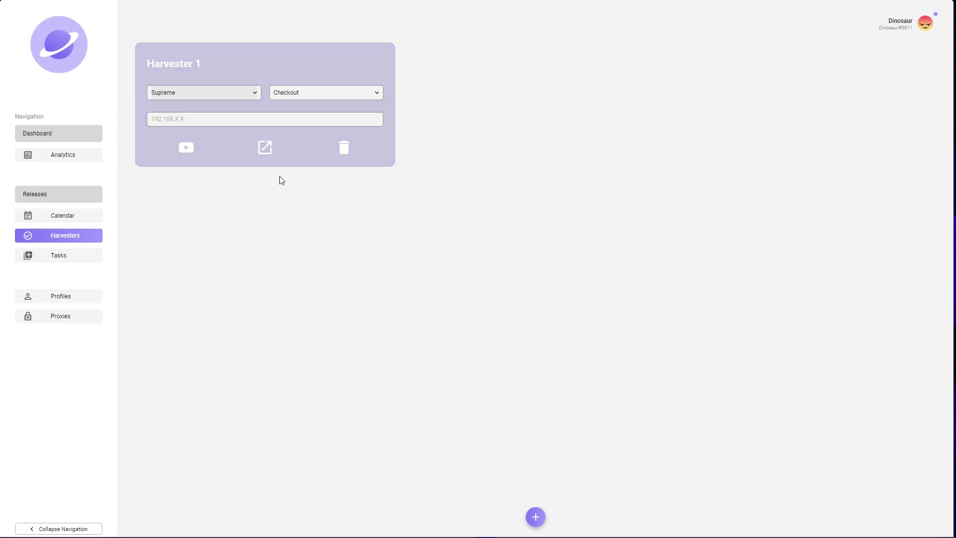
{"action": "left_click", "coordinate": [318, 95]}
{"action": "left_click", "coordinate": [297, 106]}
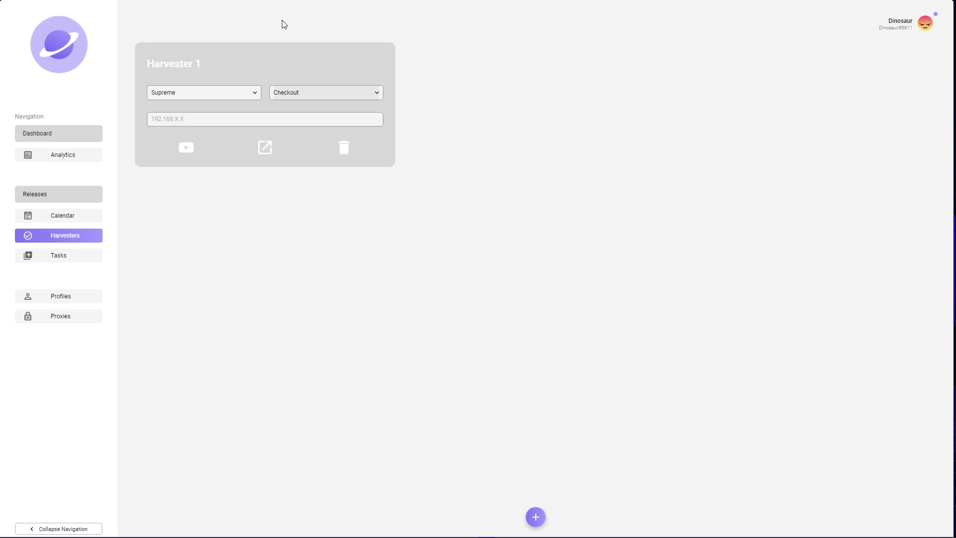
{"action": "left_click", "coordinate": [193, 119]}
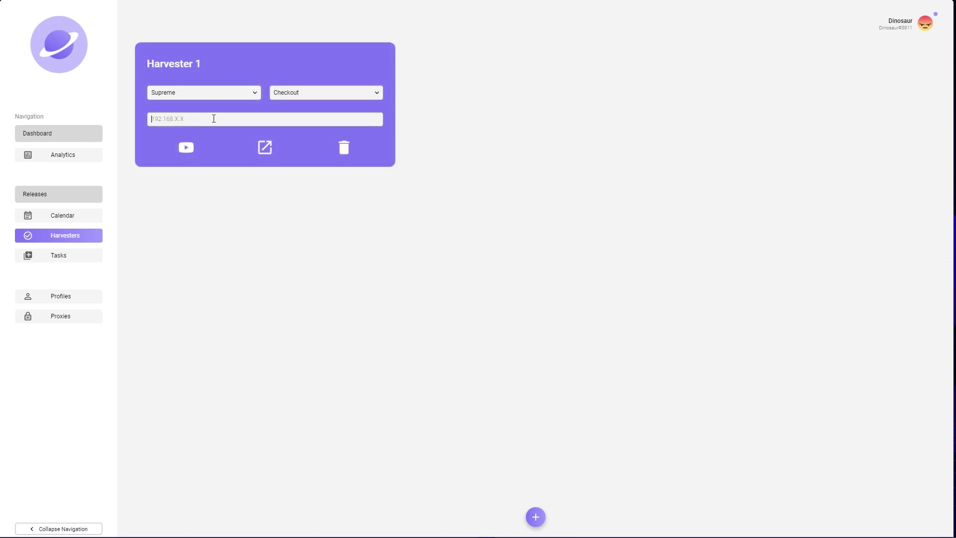
{"action": "left_click", "coordinate": [265, 148]}
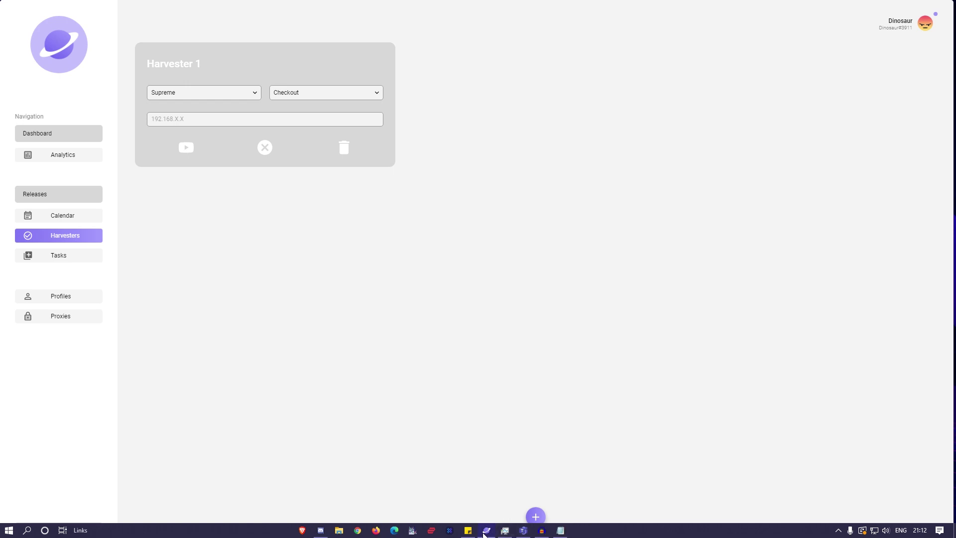
{"action": "mouse_move", "coordinate": [485, 532]}
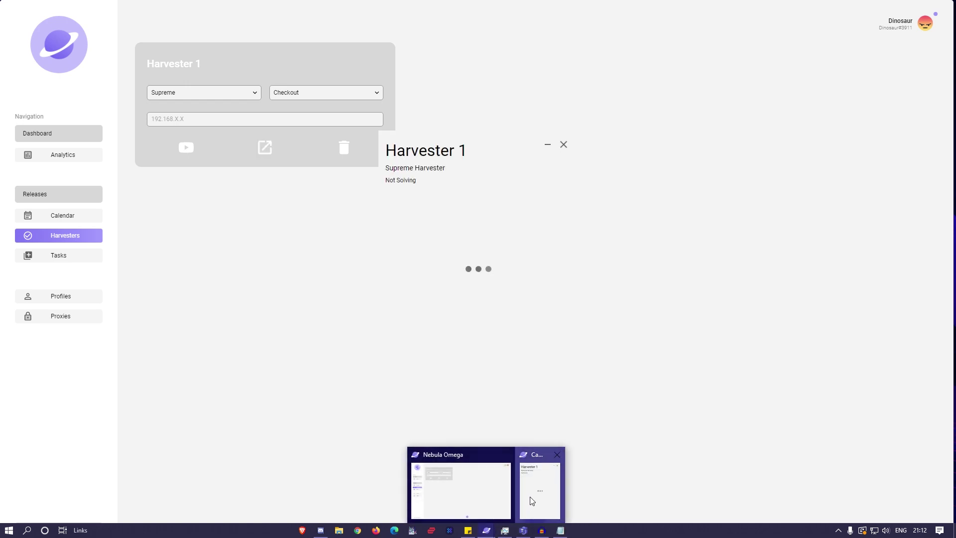
{"action": "left_click", "coordinate": [530, 492]}
{"action": "left_click_drag", "start_coordinate": [448, 143], "coordinate": [486, 98]}
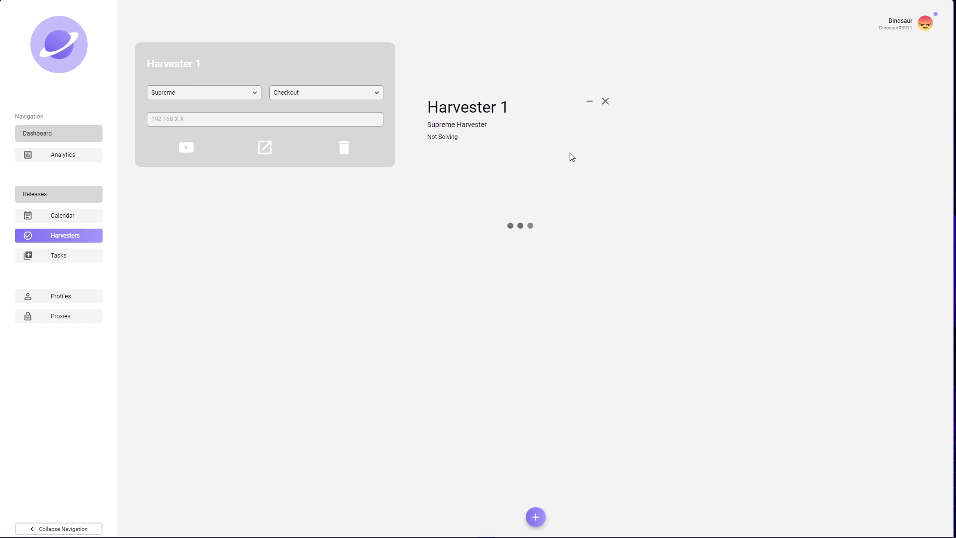
{"action": "left_click_drag", "start_coordinate": [539, 102], "coordinate": [574, 83]}
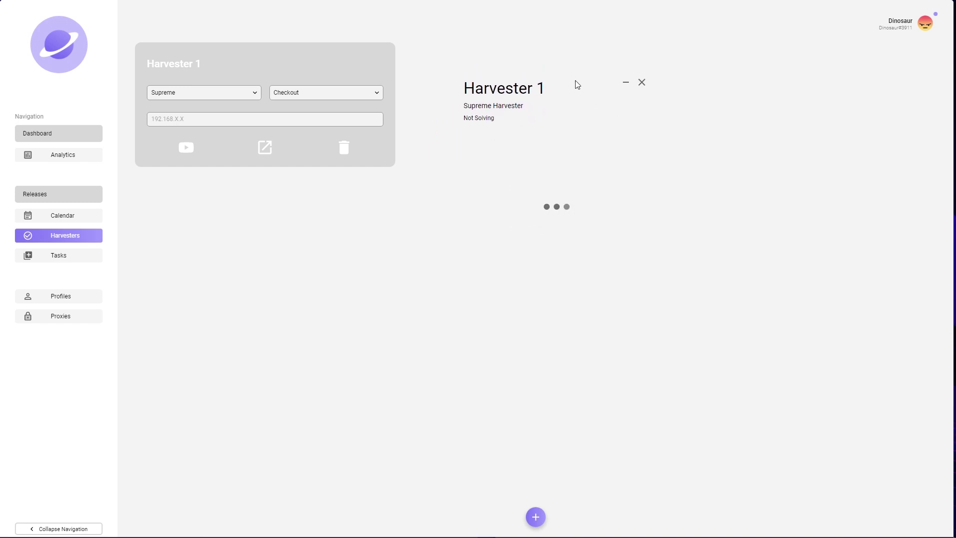
{"action": "left_click", "coordinate": [642, 84]}
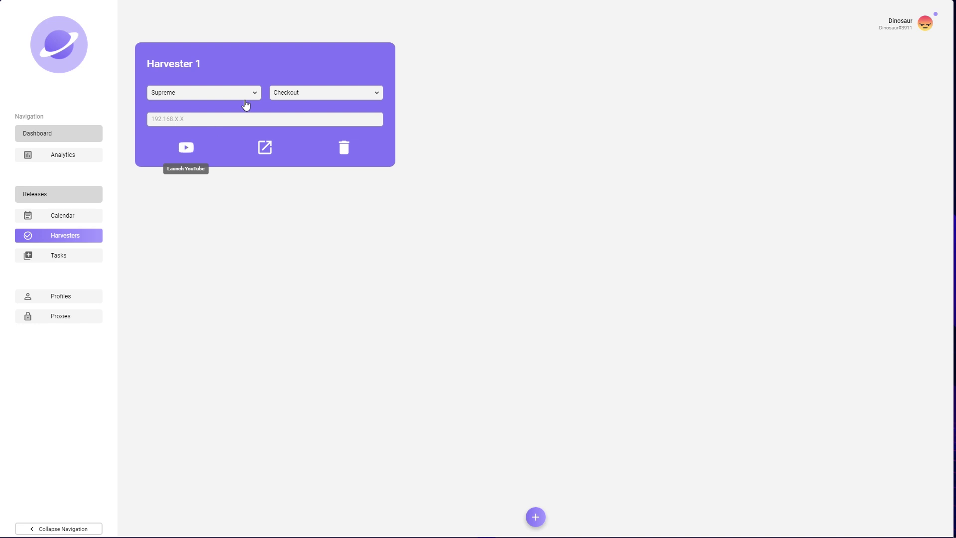
{"action": "left_click", "coordinate": [347, 157]}
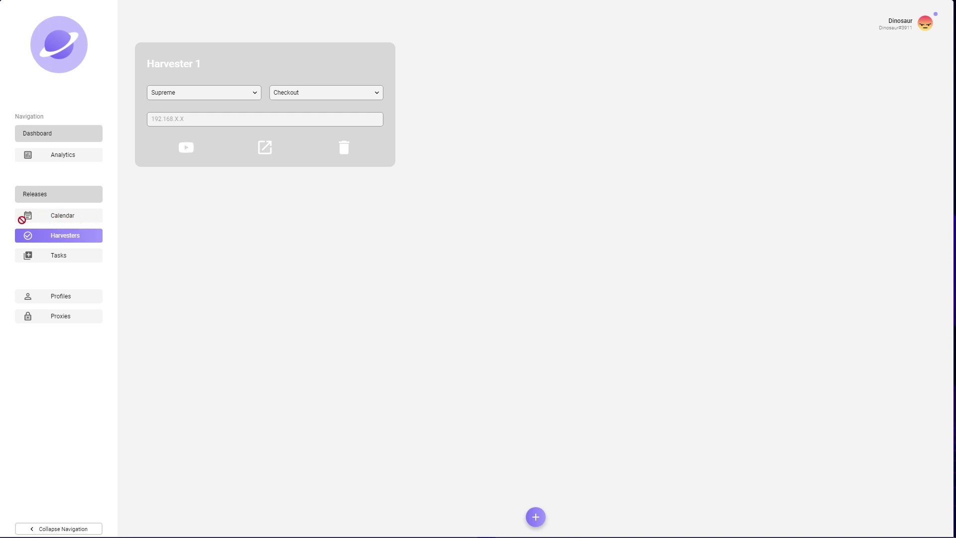
Check the Money Spent and Checkout Statistics time-ranges on Analytics unchanged, then return to Tasks
{"action": "left_click", "coordinate": [53, 156]}
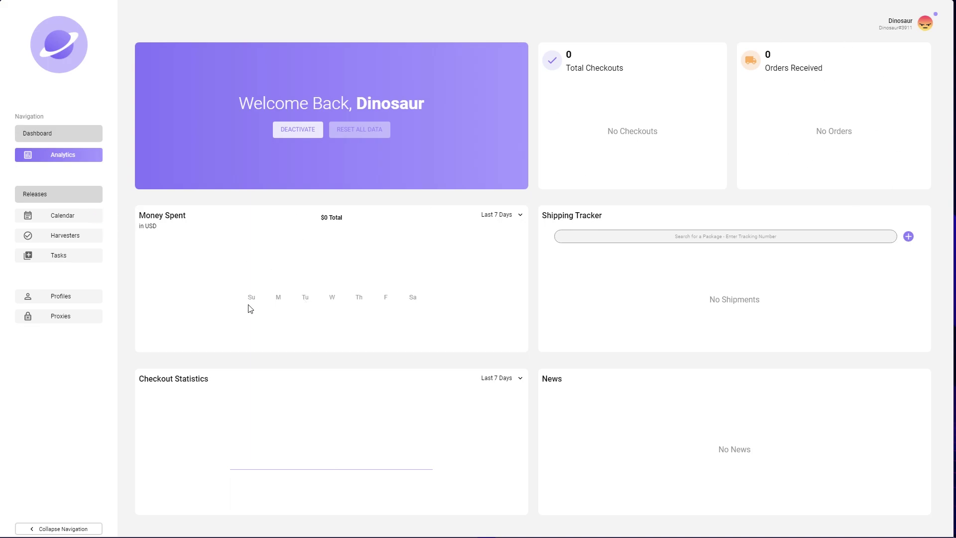
{"action": "left_click", "coordinate": [519, 216]}
{"action": "left_click", "coordinate": [496, 379]}
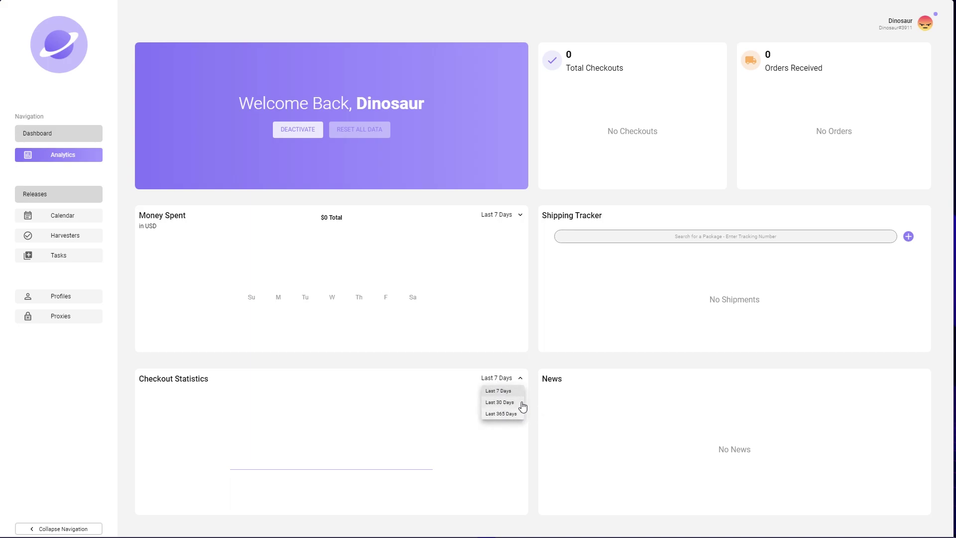
{"action": "left_click", "coordinate": [432, 405]}
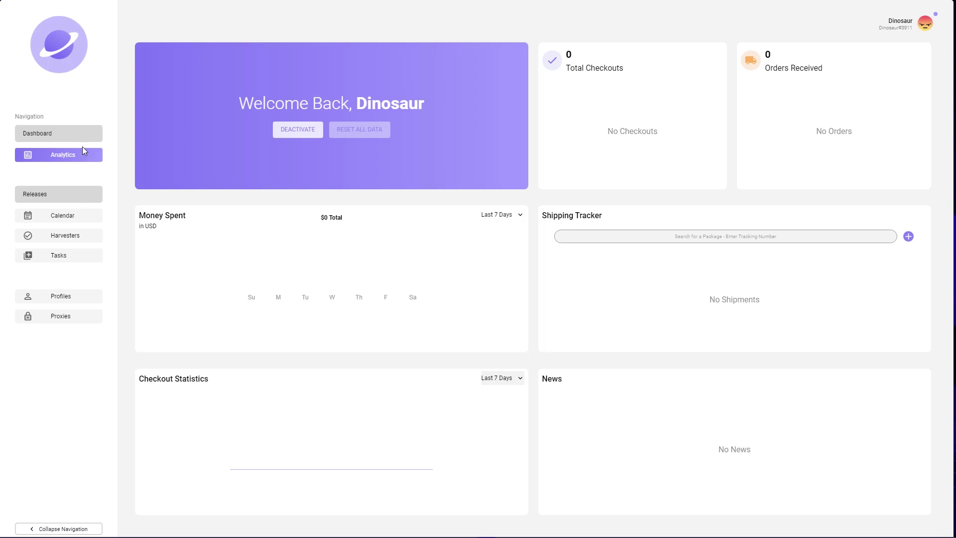
{"action": "left_click", "coordinate": [54, 258]}
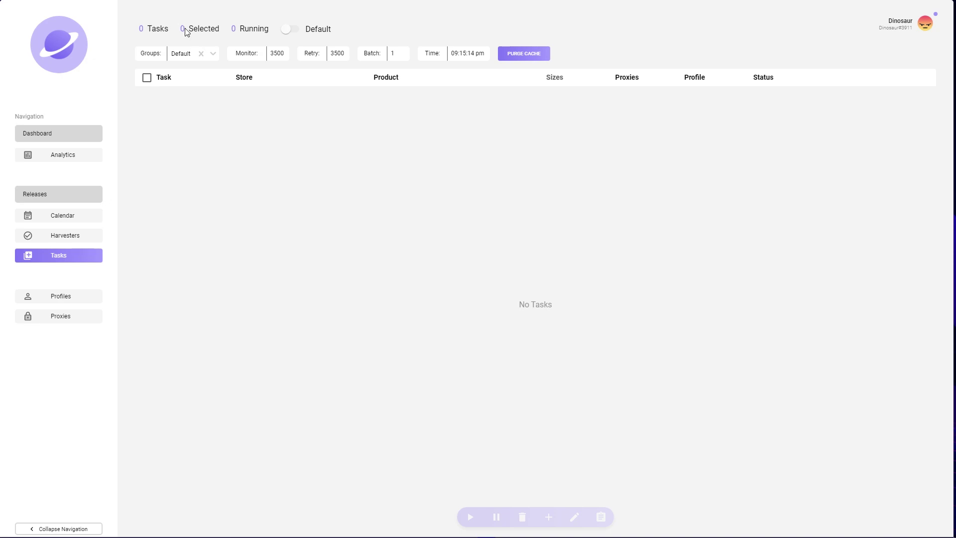
Flip the Default/All groups switch and back, then start a new task with Create Task(s)
{"action": "left_click", "coordinate": [285, 32]}
{"action": "left_click", "coordinate": [286, 32]}
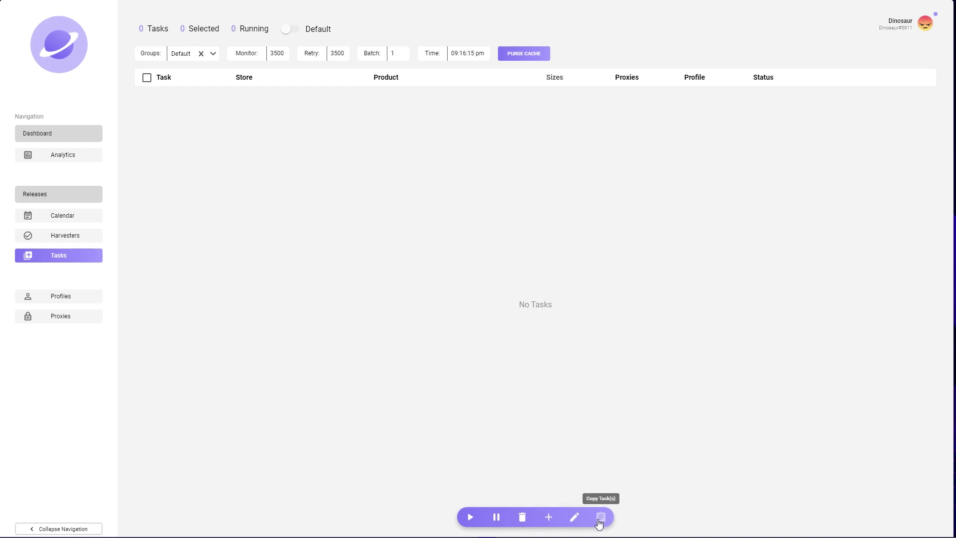
{"action": "left_click", "coordinate": [548, 517]}
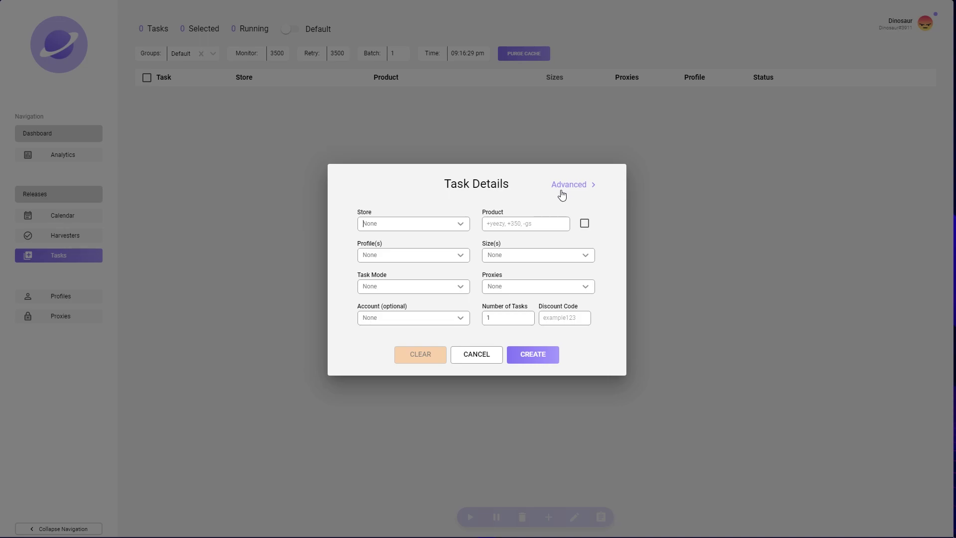
Set the store to CDG UK, leave mass variants off, and enter +yeezy as the product keyword
{"action": "left_click", "coordinate": [429, 224]}
{"action": "scroll", "coordinate": [409, 282], "scroll_direction": "down", "scroll_amount": 2}
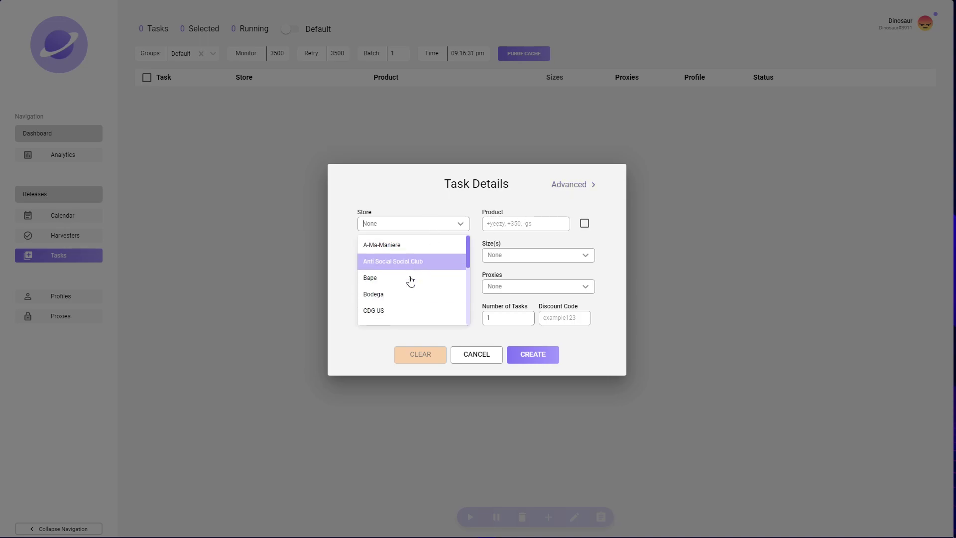
{"action": "left_click", "coordinate": [400, 287]}
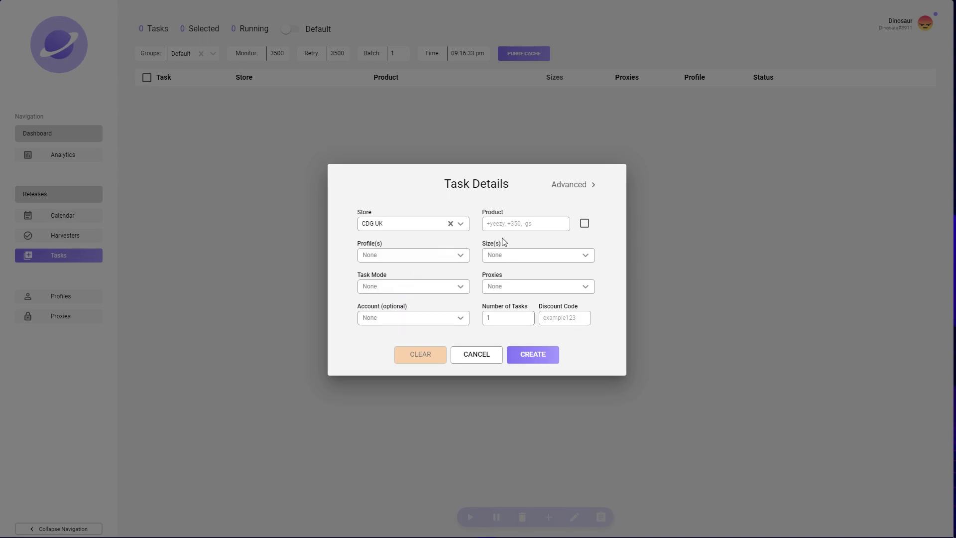
{"action": "left_click", "coordinate": [585, 225]}
{"action": "left_click", "coordinate": [585, 225]}
{"action": "left_click", "coordinate": [585, 226]}
{"action": "left_click", "coordinate": [586, 225]}
{"action": "left_click", "coordinate": [550, 226]}
{"action": "type", "text": "+y"}
Choose the Video Test profile and add One Size, Random and Extra Small sizes
{"action": "left_click", "coordinate": [428, 254]}
{"action": "left_click", "coordinate": [420, 273]}
{"action": "left_click", "coordinate": [505, 256]}
{"action": "left_click", "coordinate": [506, 291]}
{"action": "left_click", "coordinate": [495, 287]}
{"action": "left_click", "coordinate": [524, 311]}
Add more clothing sizes plus men's sizes 3.5, 11.0 and another to the task
{"action": "left_click", "coordinate": [520, 307]}
{"action": "left_click", "coordinate": [513, 291]}
{"action": "left_click", "coordinate": [503, 324]}
{"action": "left_click", "coordinate": [510, 294]}
{"action": "left_click", "coordinate": [510, 293]}
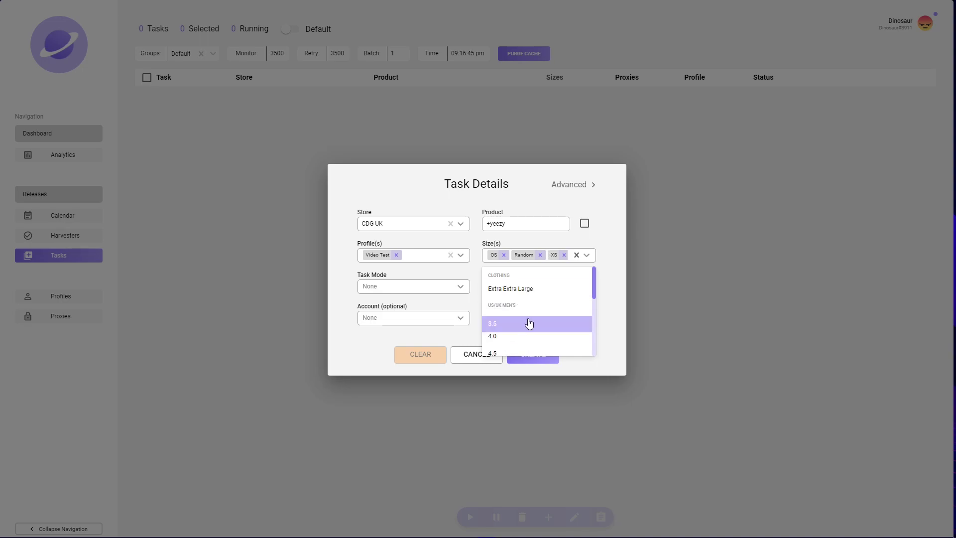
{"action": "left_click", "coordinate": [528, 323]}
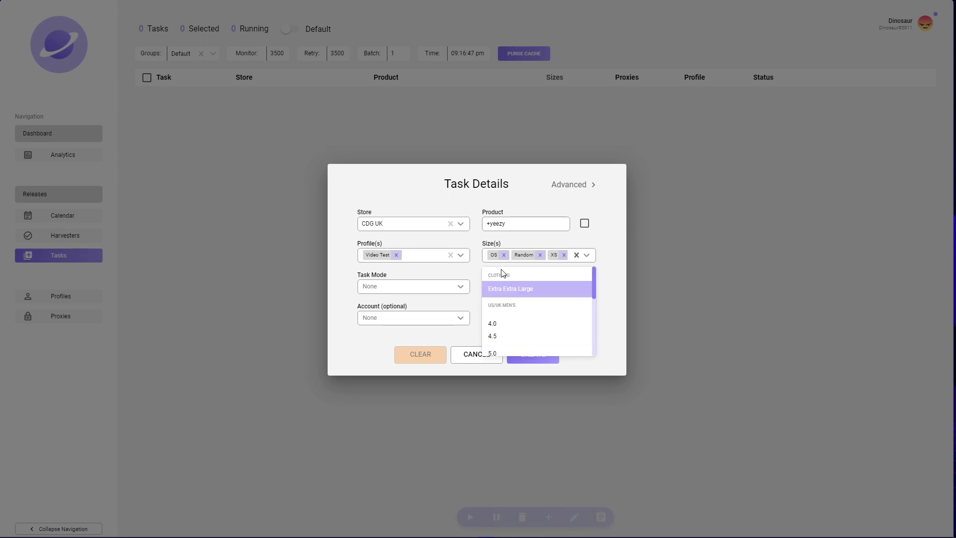
{"action": "scroll", "coordinate": [535, 311], "scroll_direction": "down", "scroll_amount": 7}
{"action": "left_click", "coordinate": [497, 302]}
{"action": "scroll", "coordinate": [523, 307], "scroll_direction": "up", "scroll_amount": 2}
{"action": "left_click", "coordinate": [526, 309]}
{"action": "scroll", "coordinate": [503, 309], "scroll_direction": "up", "scroll_amount": 3}
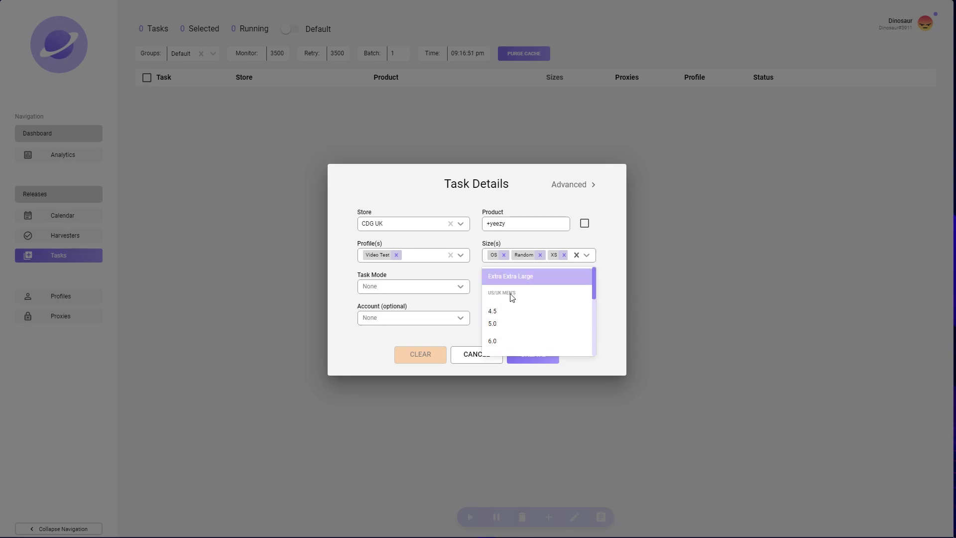
Set task mode FAST with Video Test proxies, create the task, and close the form
{"action": "left_click", "coordinate": [399, 288]}
{"action": "left_click", "coordinate": [379, 324]}
{"action": "left_click", "coordinate": [516, 287]}
{"action": "left_click", "coordinate": [503, 309]}
{"action": "left_click", "coordinate": [389, 318]}
{"action": "left_click", "coordinate": [523, 319]}
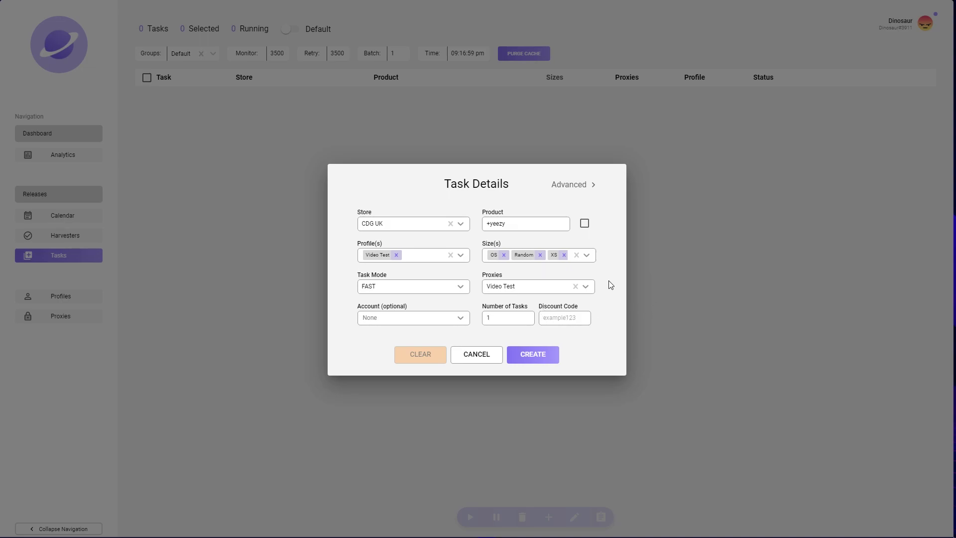
{"action": "left_click", "coordinate": [568, 185]}
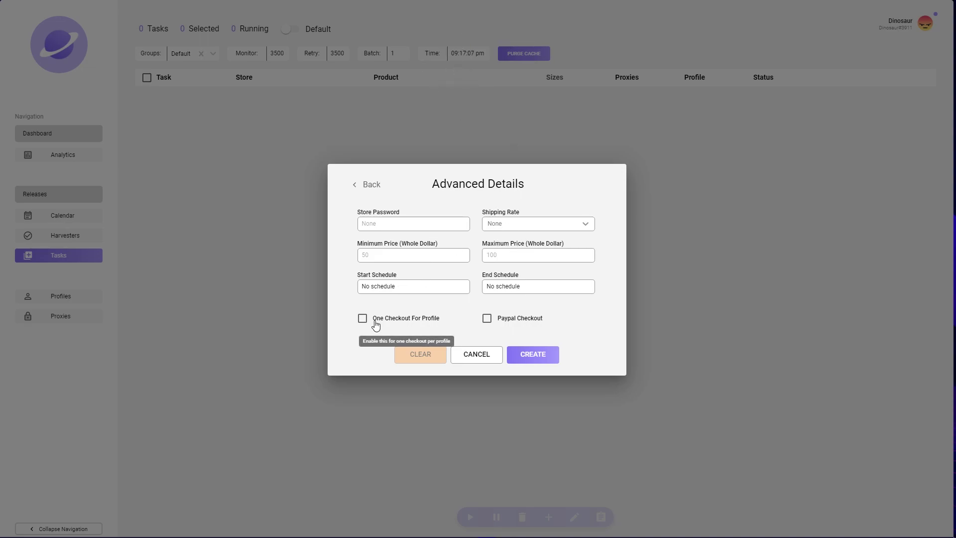
{"action": "left_click", "coordinate": [533, 354]}
{"action": "left_click", "coordinate": [466, 354]}
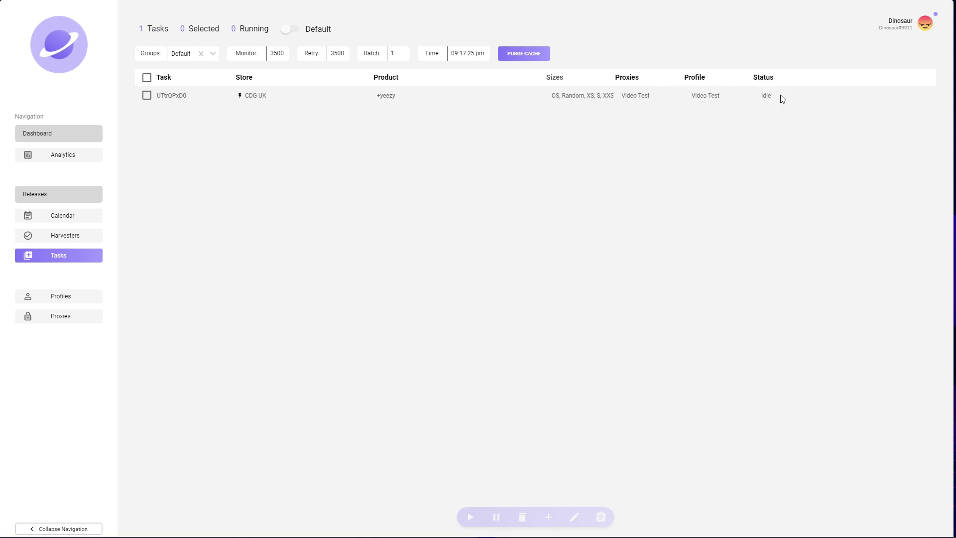
Start and stop the selected +yeezy task, then open its Edit Details with advanced settings
{"action": "left_click", "coordinate": [146, 96]}
{"action": "left_click", "coordinate": [476, 519]}
{"action": "left_click", "coordinate": [497, 517]}
{"action": "left_click", "coordinate": [575, 517]}
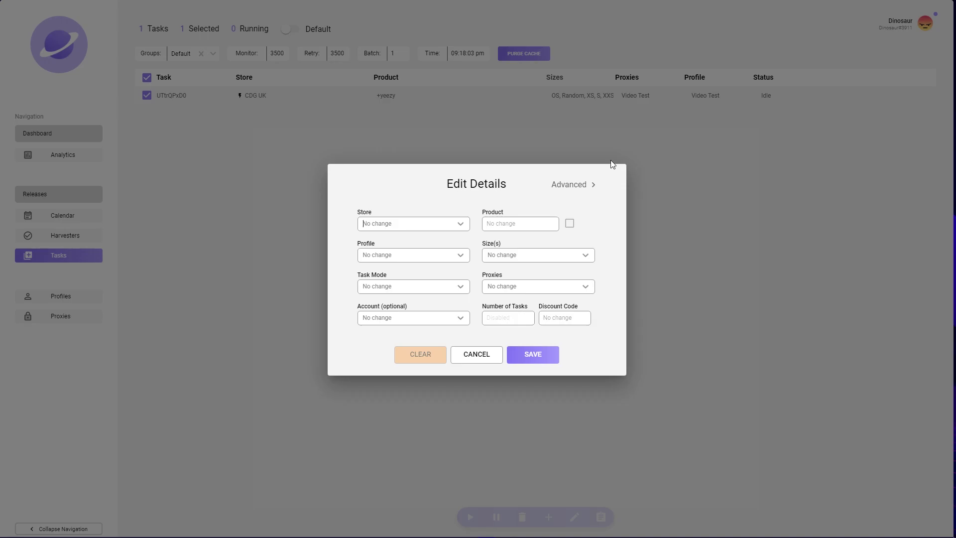
{"action": "left_click", "coordinate": [587, 185]}
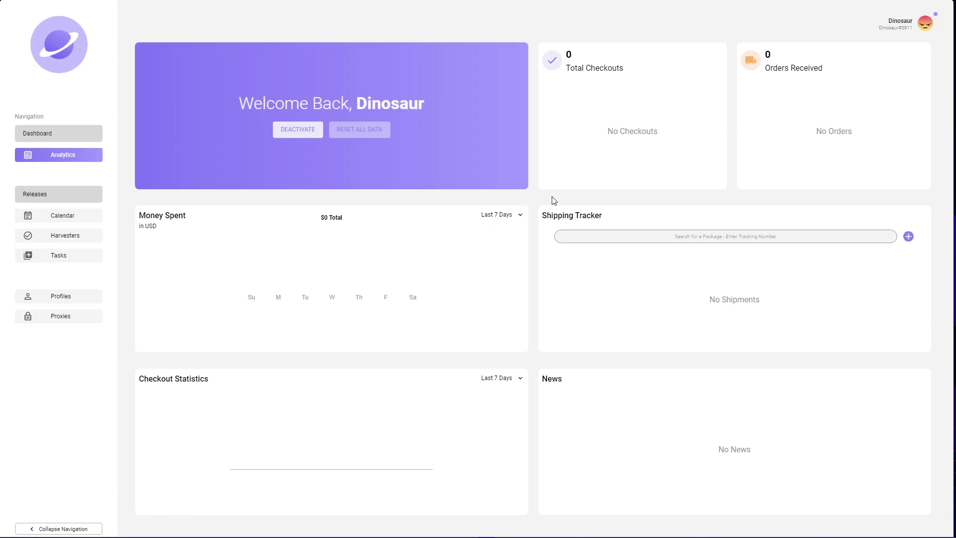